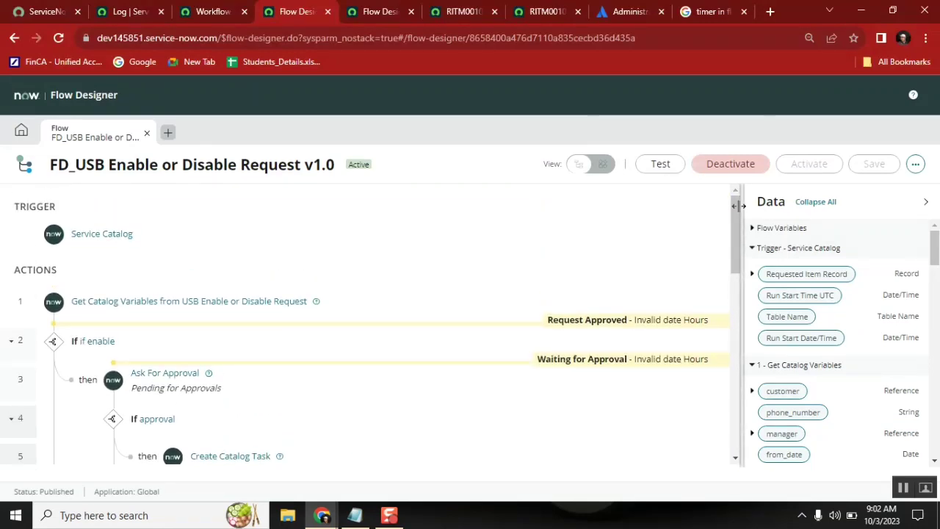
Go to the published USB Enable or Disable Request workflow and check it out for editing
left_click(205, 11)
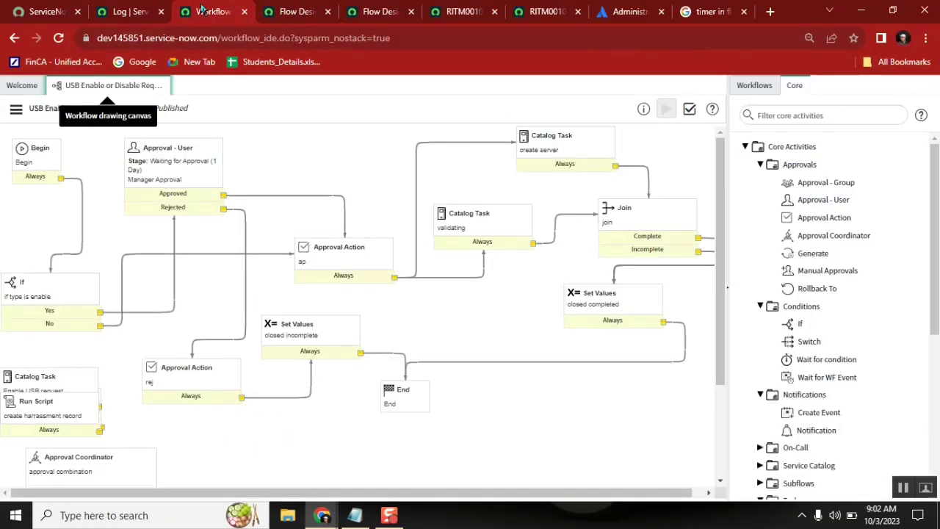
left_click(383, 11)
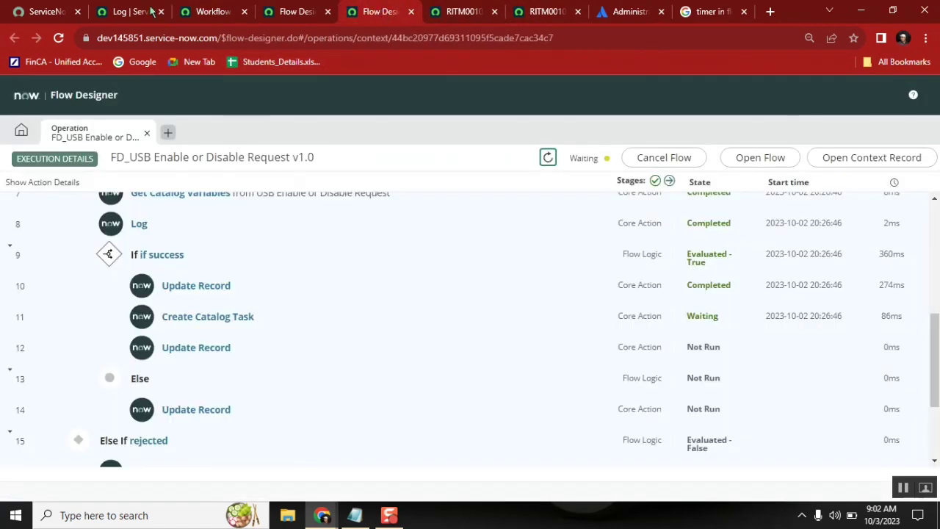
left_click(297, 12)
left_click(221, 12)
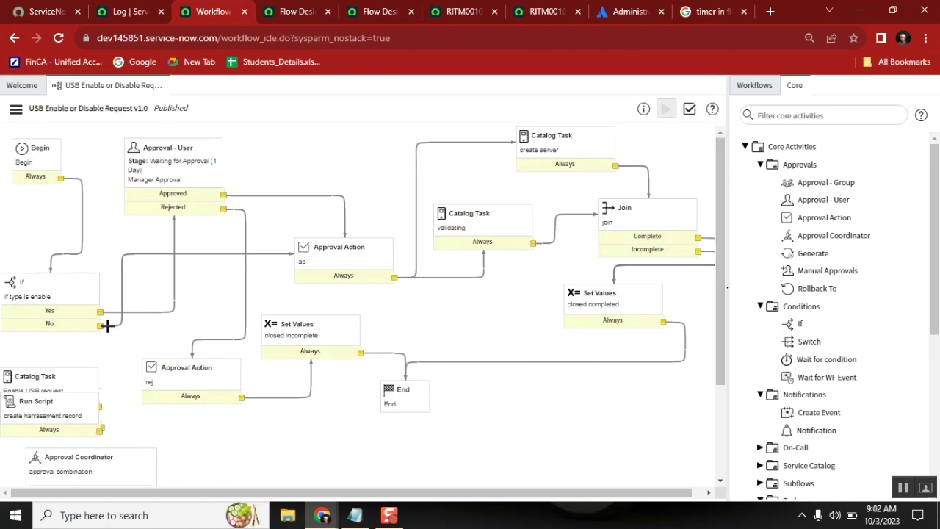
double_click(543, 153)
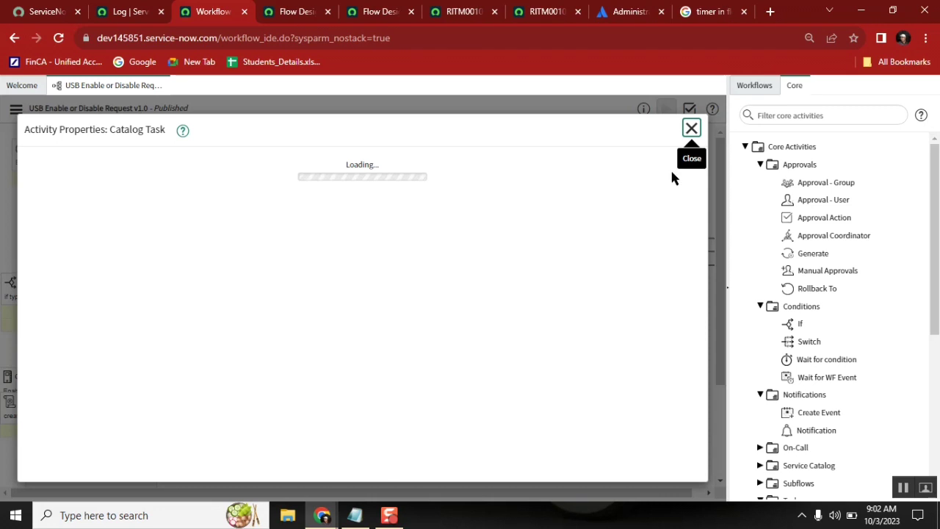
left_click(692, 128)
left_click(15, 109)
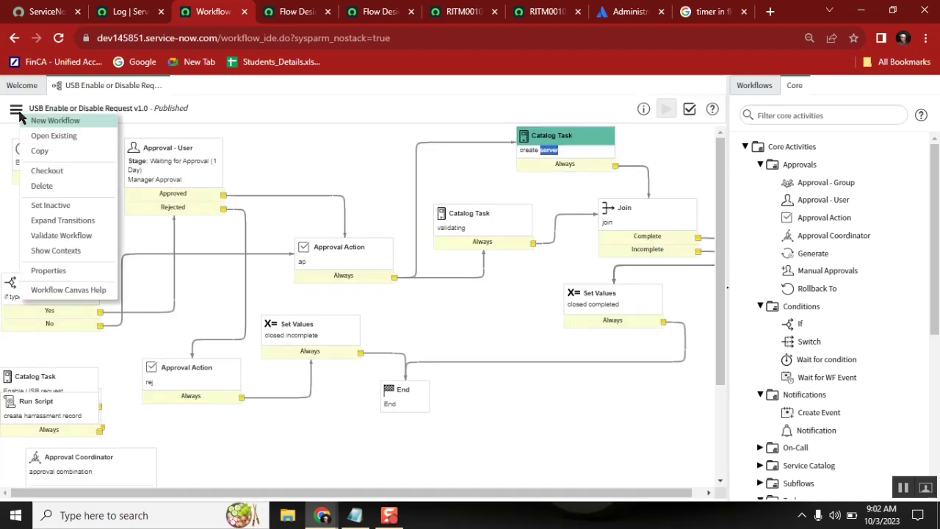
left_click(48, 171)
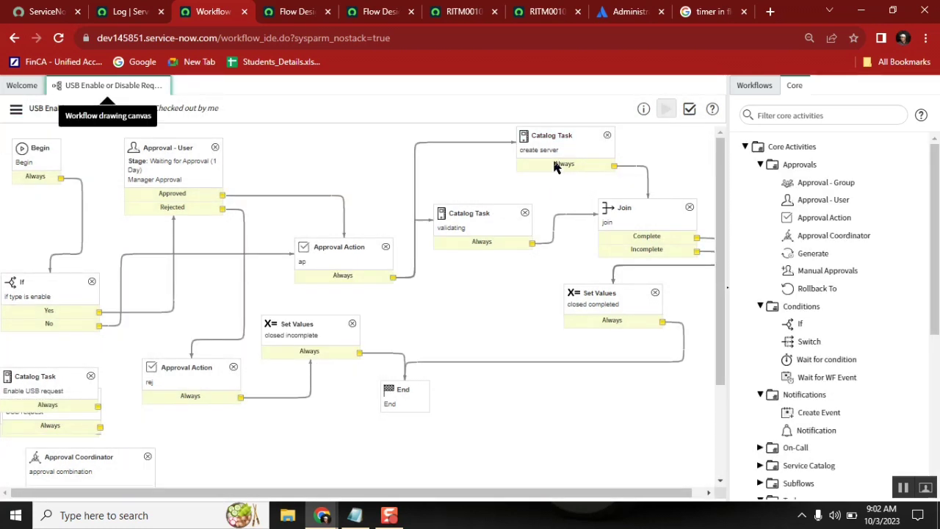
Assign the Fulfillment stage to the "create server" catalog task activity and save it
double_click(551, 154)
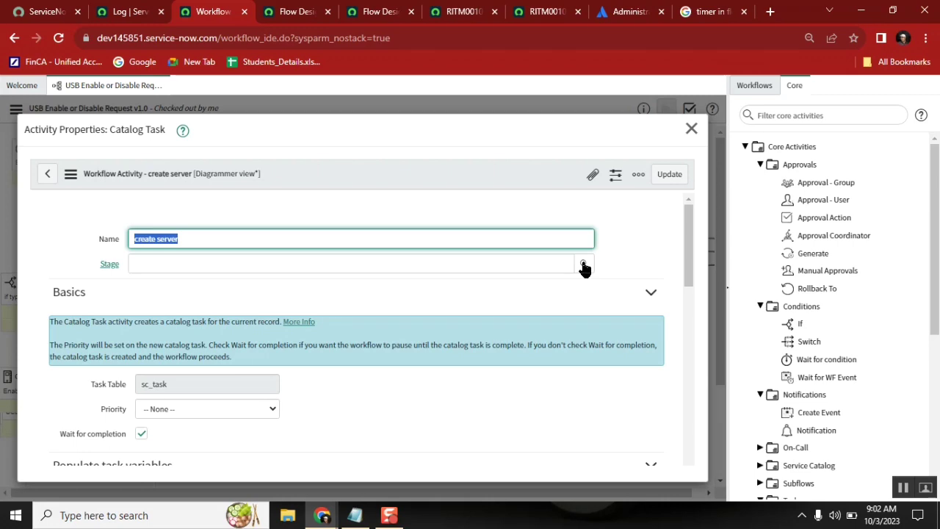
left_click(583, 266)
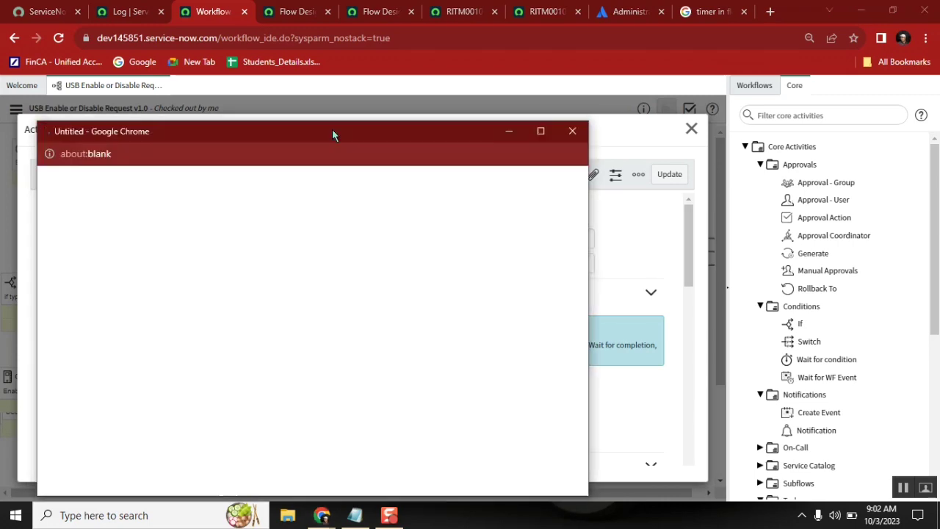
left_click_drag(332, 129, 662, 83)
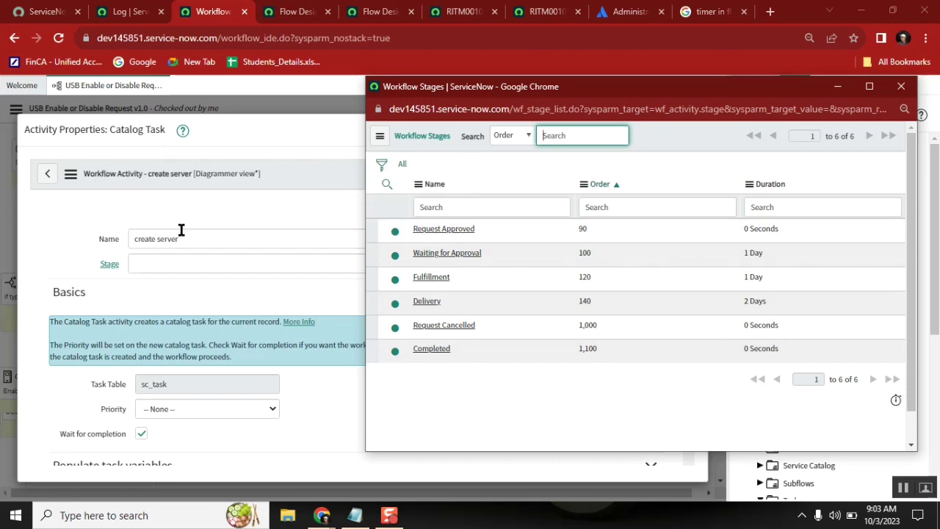
left_click(432, 277)
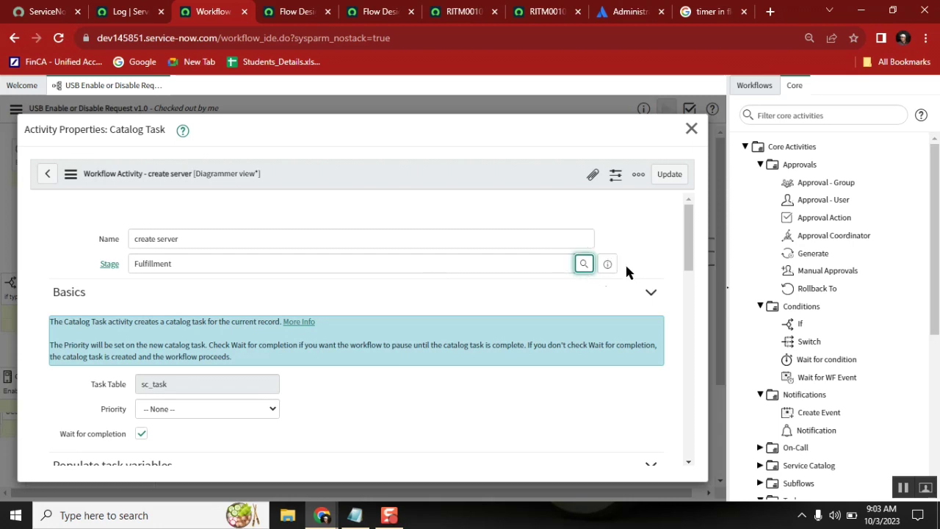
left_click(676, 177)
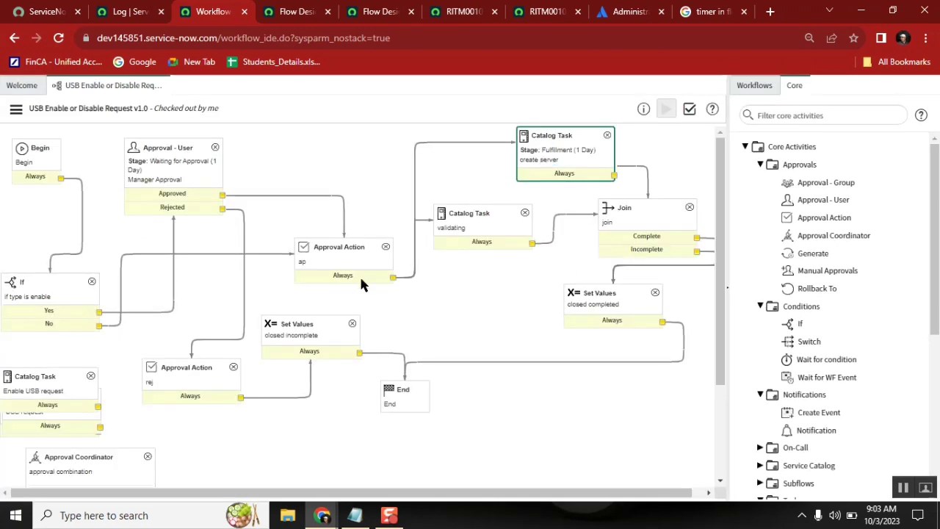
Review the Manager Approval activity's stage and the list of available workflow stages, leaving the activity as it is
left_click(160, 177)
double_click(160, 177)
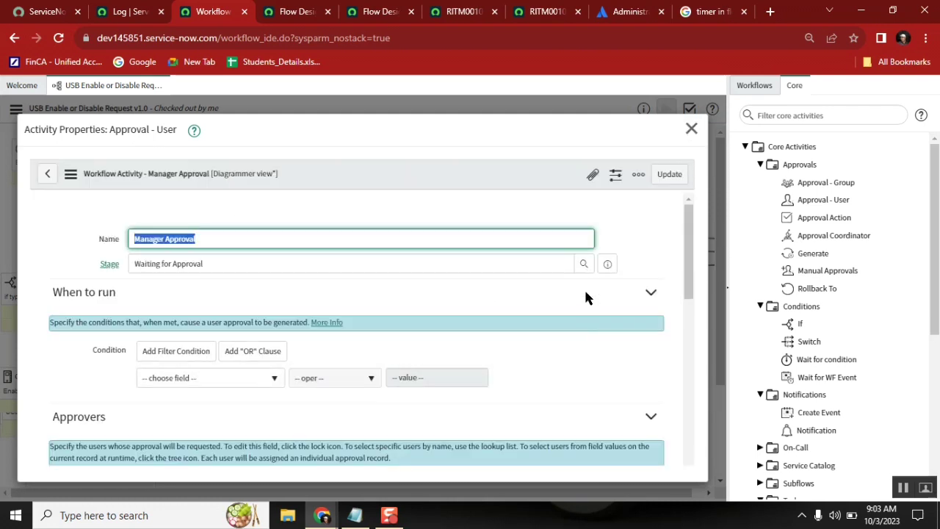
left_click(585, 265)
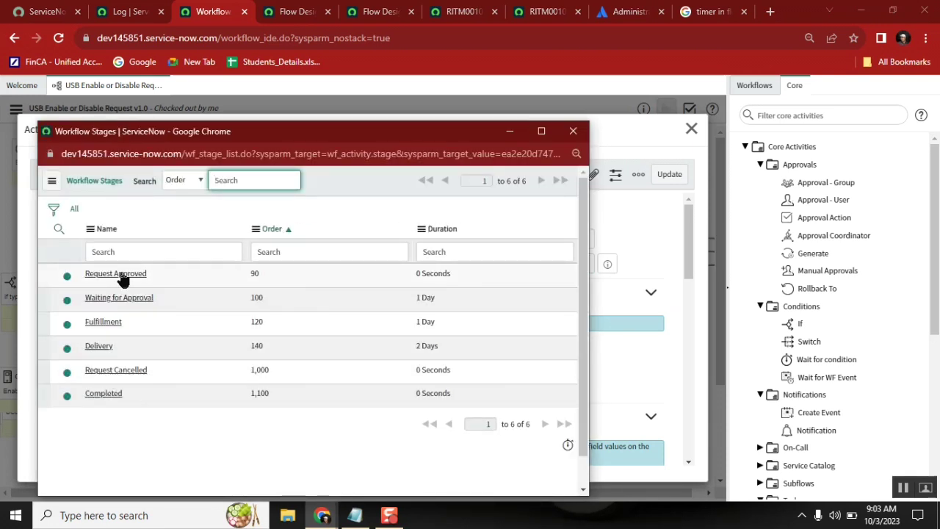
left_click(573, 131)
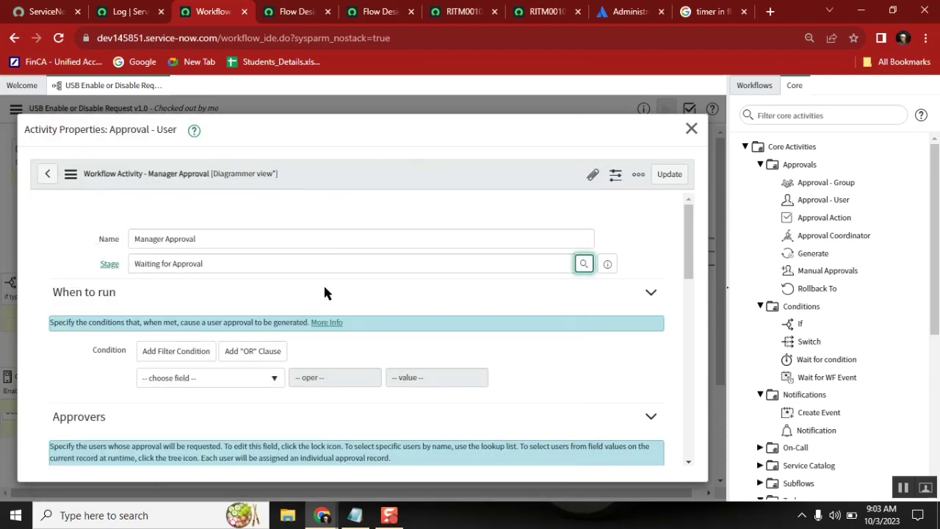
left_click(692, 129)
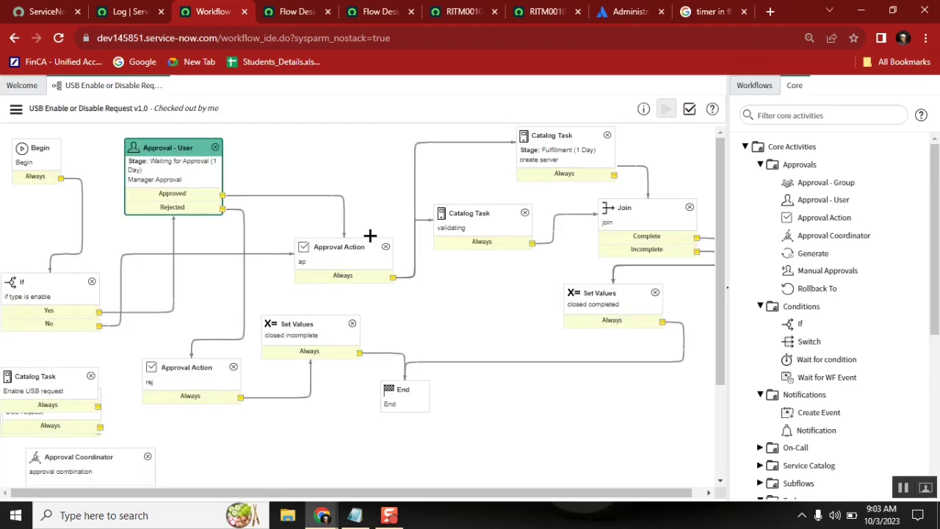
Assign the Request Approved stage to the "ap" approval action activity and save it
double_click(321, 263)
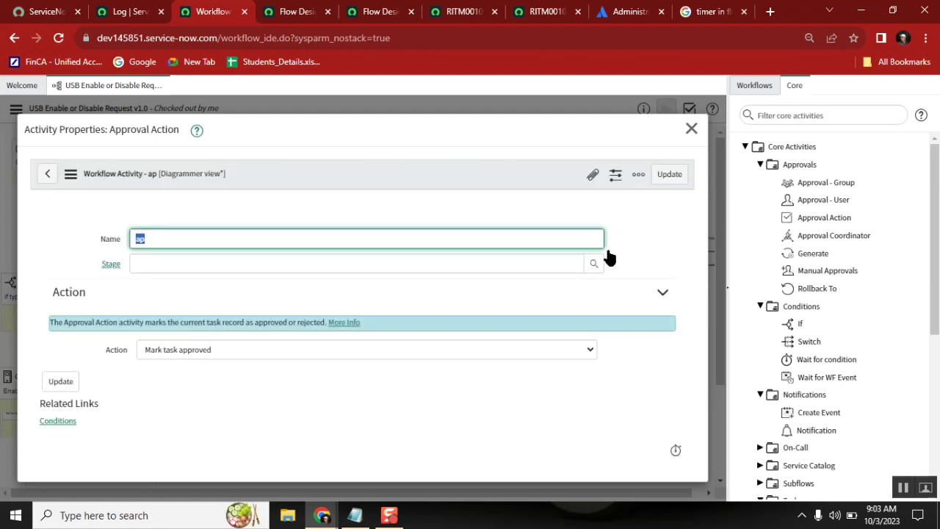
left_click(594, 263)
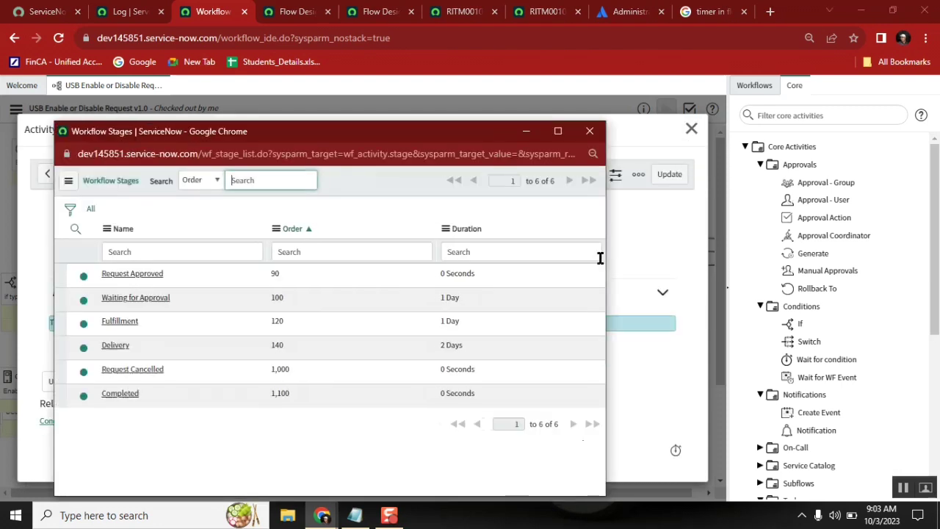
left_click(133, 273)
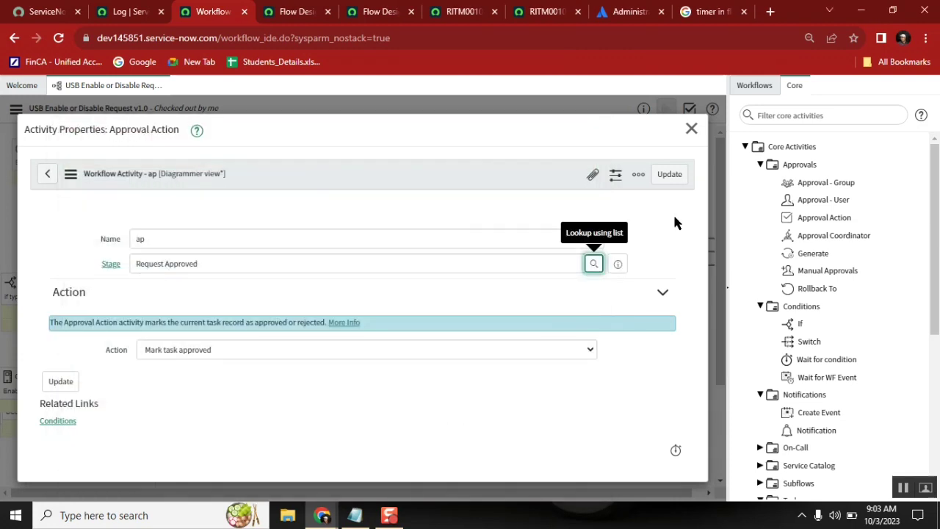
left_click(669, 174)
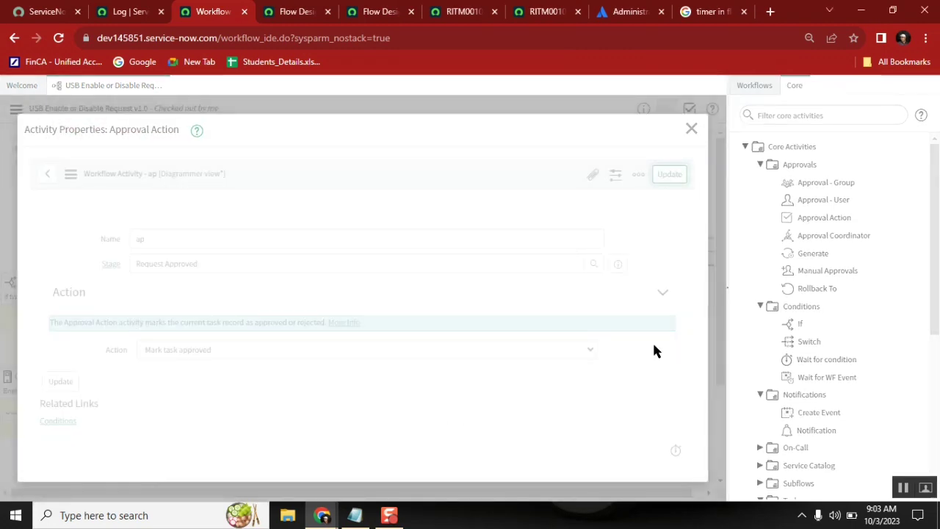
Assign the Completed stage to the "closed completed" Set Values activity and save it
double_click(588, 312)
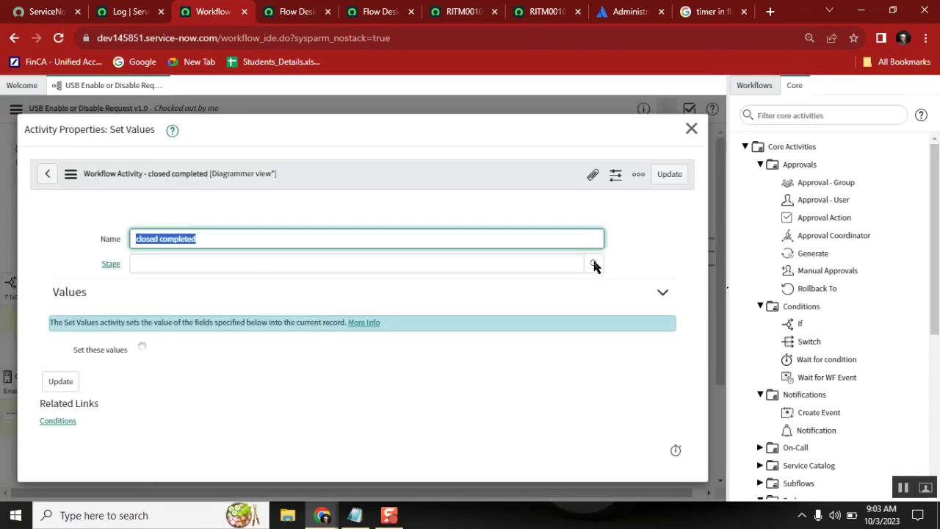
left_click(593, 265)
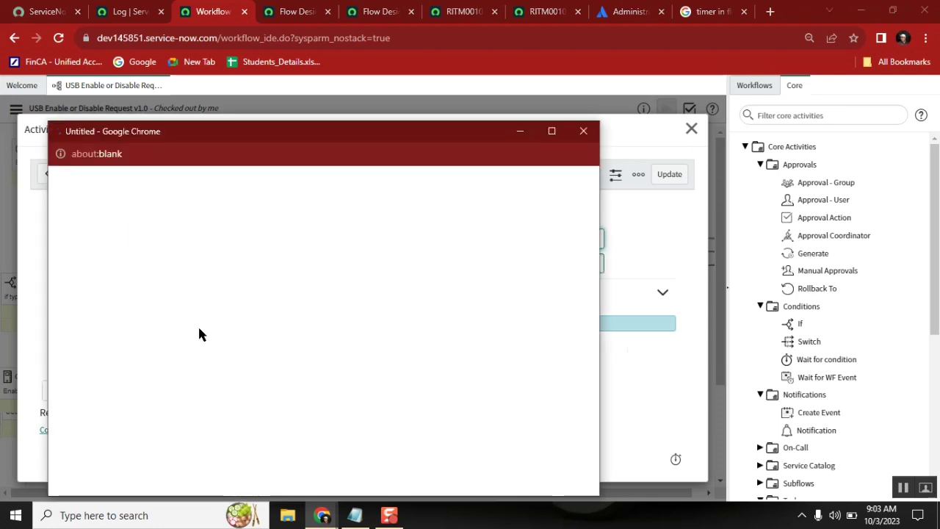
left_click(111, 394)
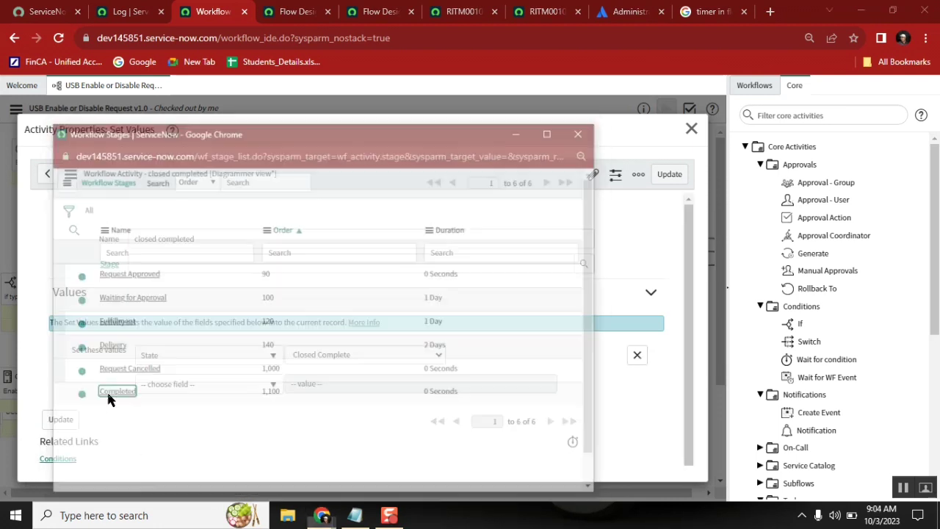
left_click(667, 175)
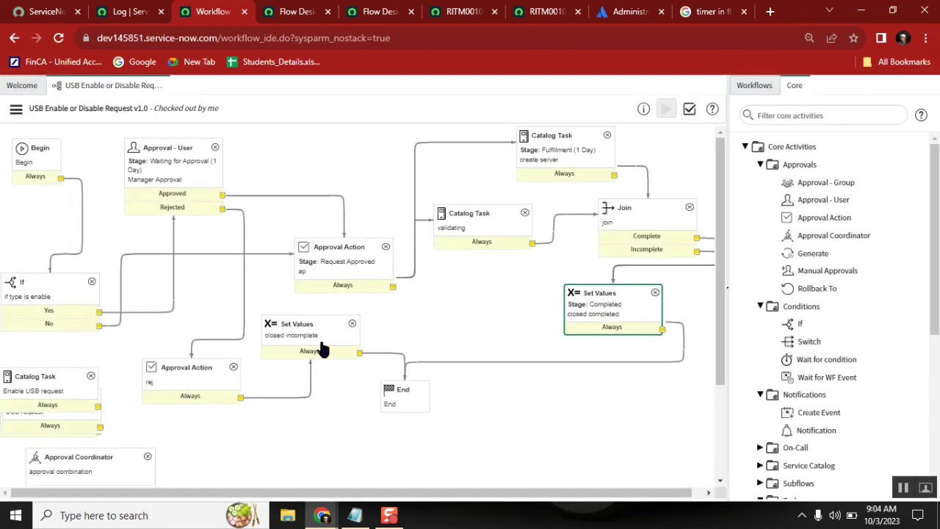
Assign the Request Cancelled stage to the "closed incomplete" Set Values activity and save it
double_click(310, 341)
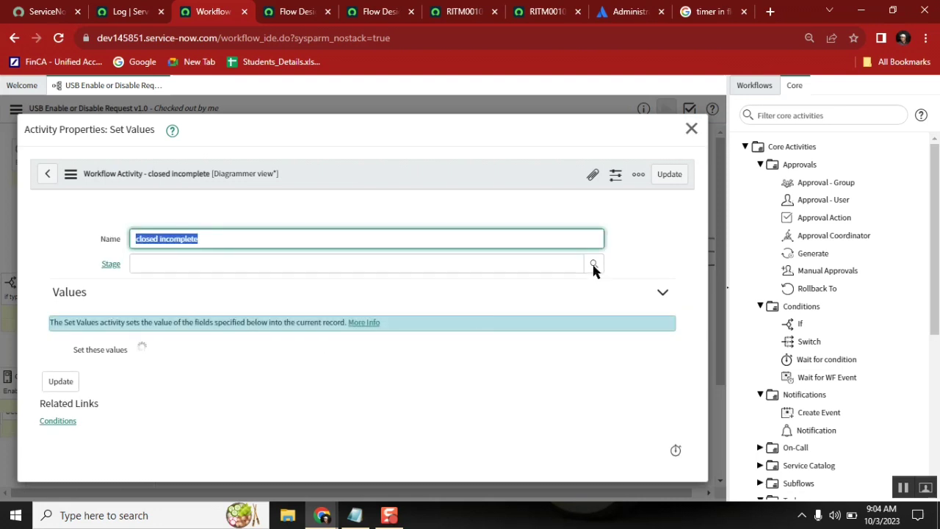
left_click(594, 266)
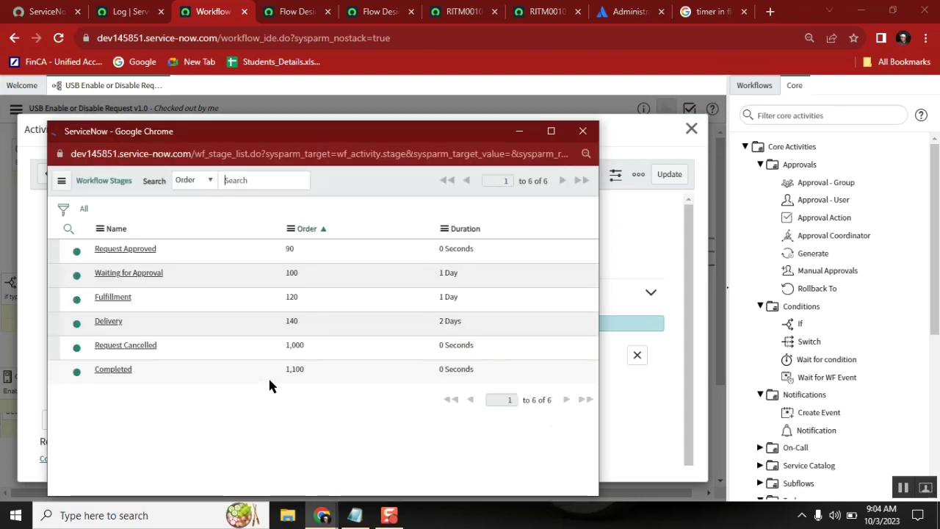
left_click(125, 345)
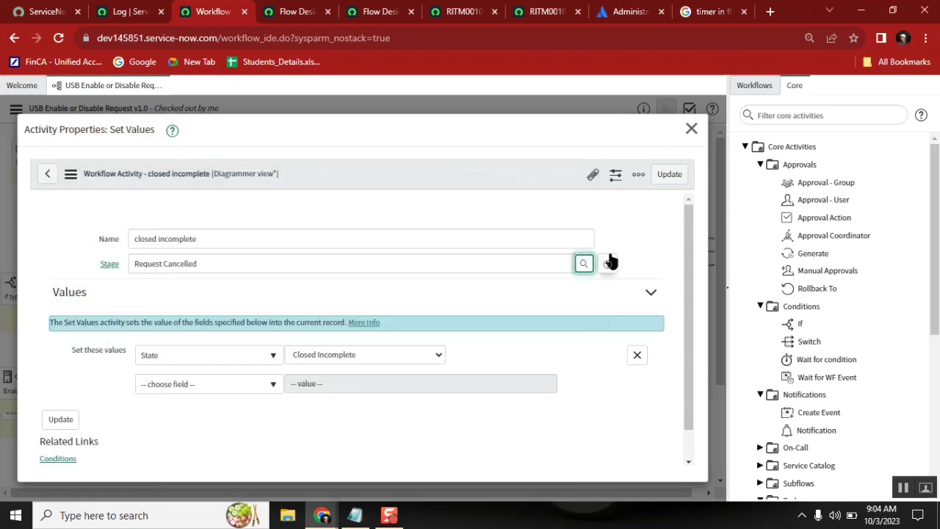
left_click(667, 174)
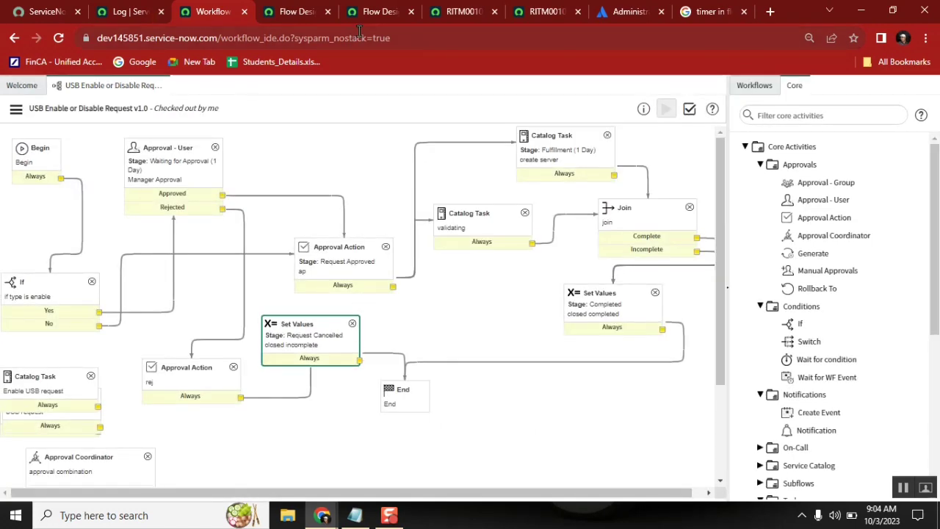
Open the USB Enable or Disable Request catalog item from the existing requested item and order it with its variables left blank
left_click(455, 14)
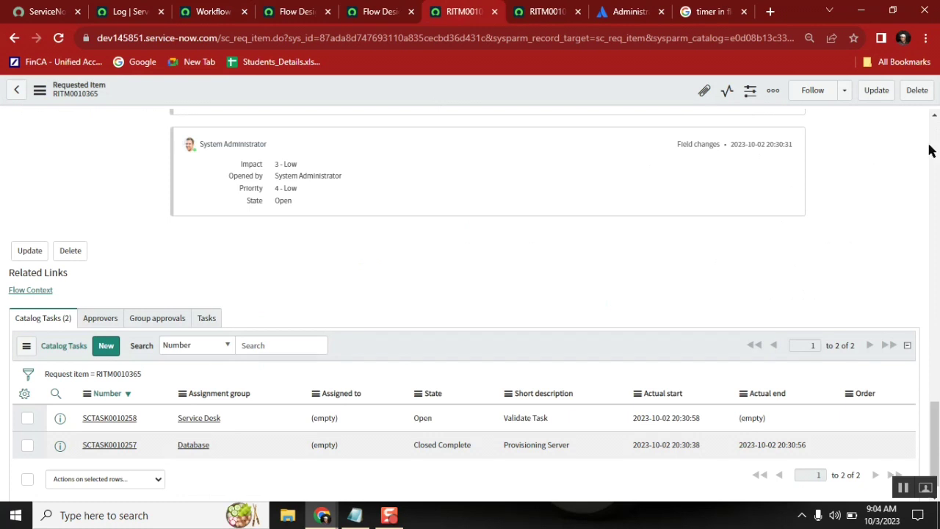
left_click(935, 116)
scroll(935, 125, "up", 15)
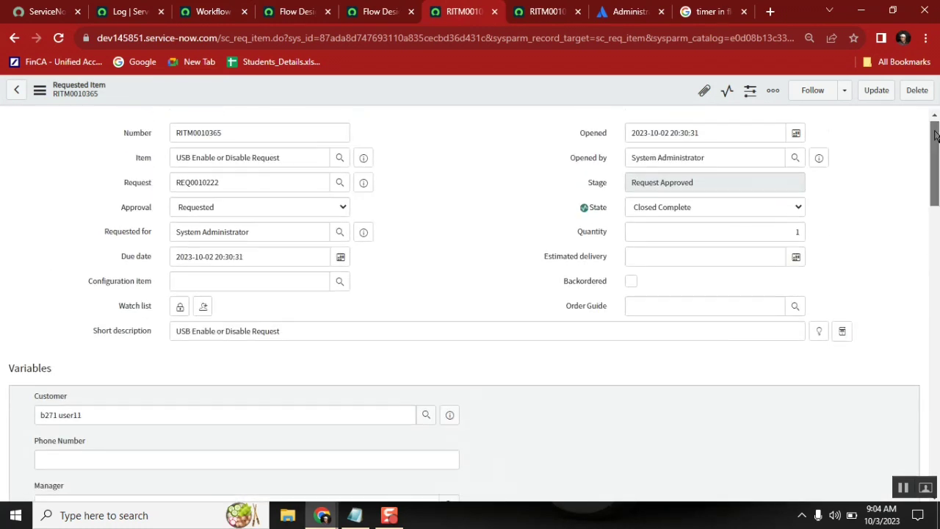
left_click(364, 159)
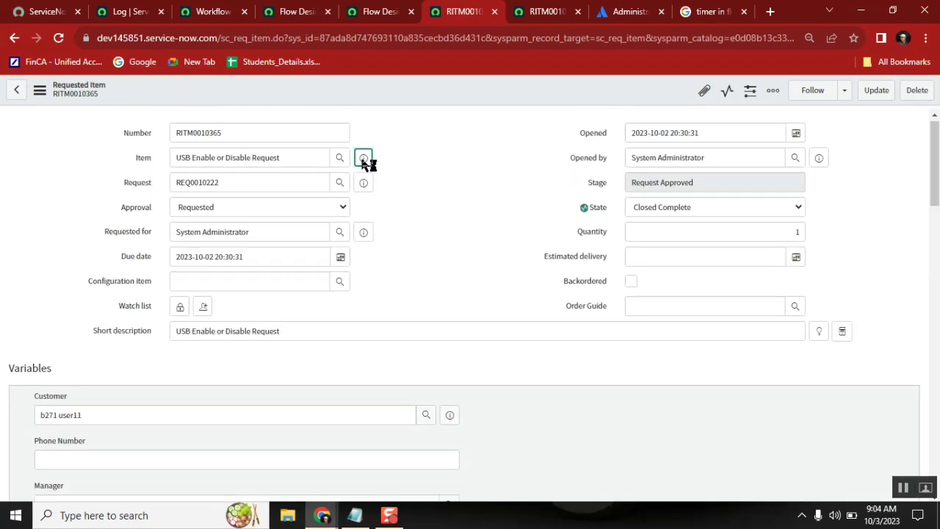
left_click(515, 193)
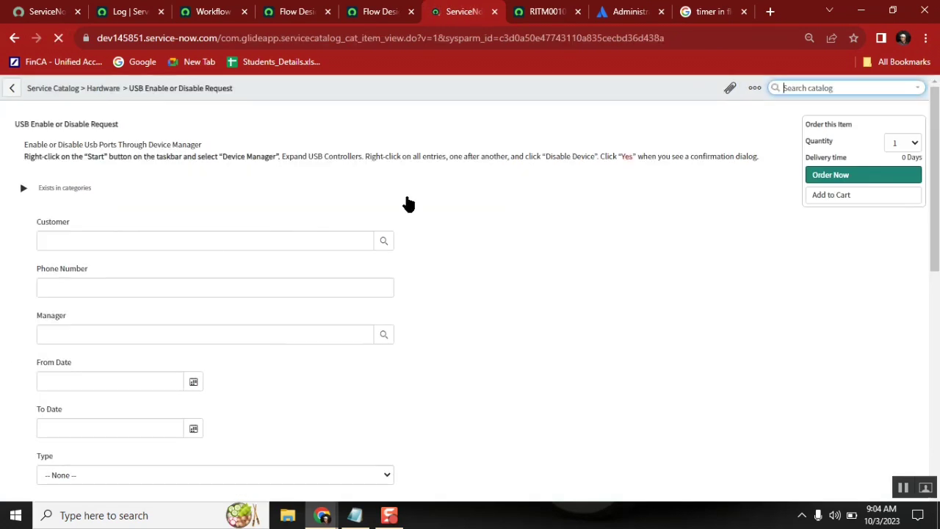
left_click(823, 176)
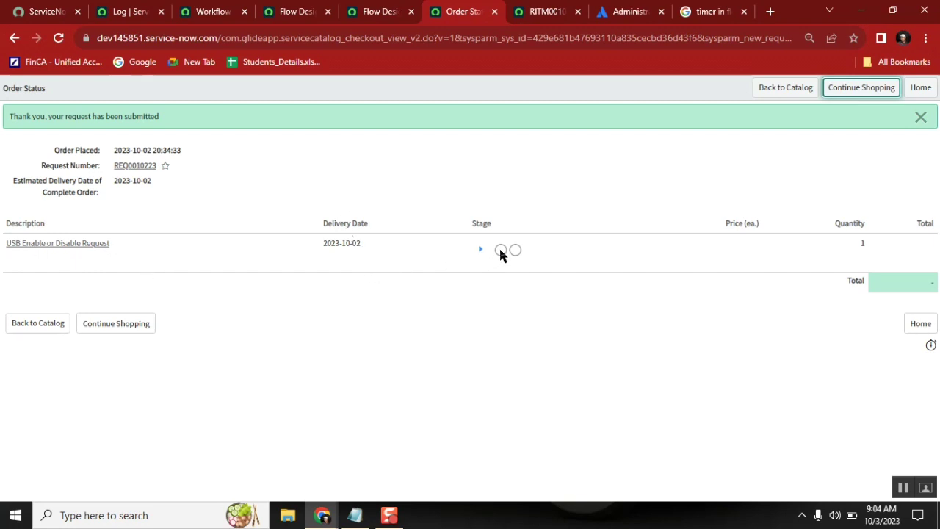
Examine the stage indicators on the order status page and the Stage field on the earlier requested item
mouse_move(516, 251)
left_click(536, 15)
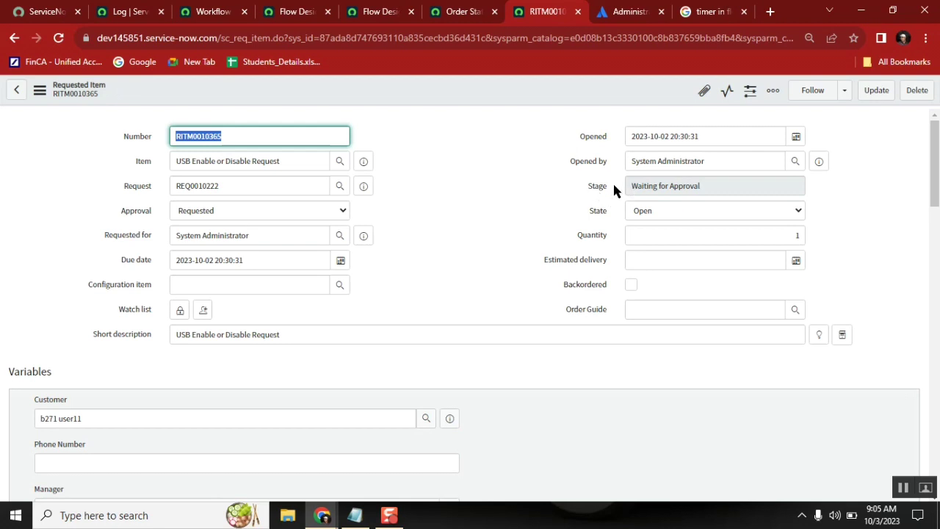
left_click(635, 186)
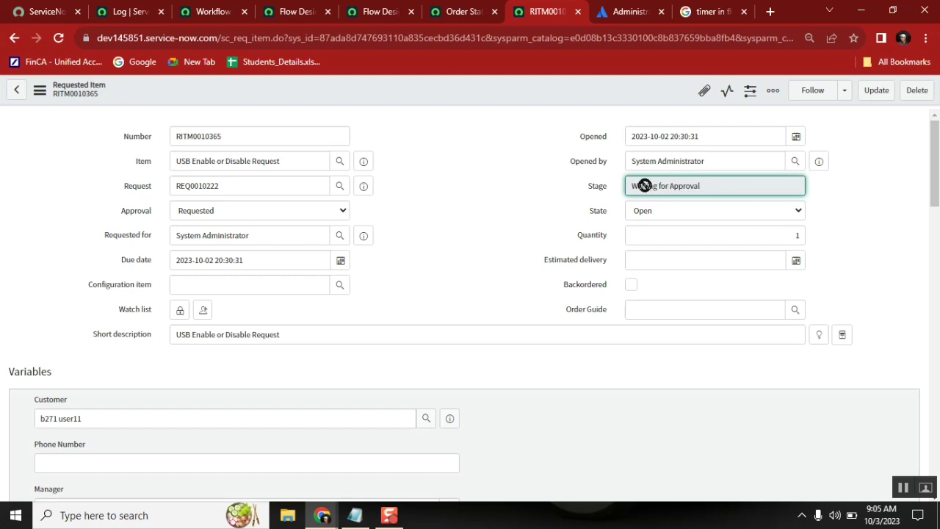
left_click(441, 189)
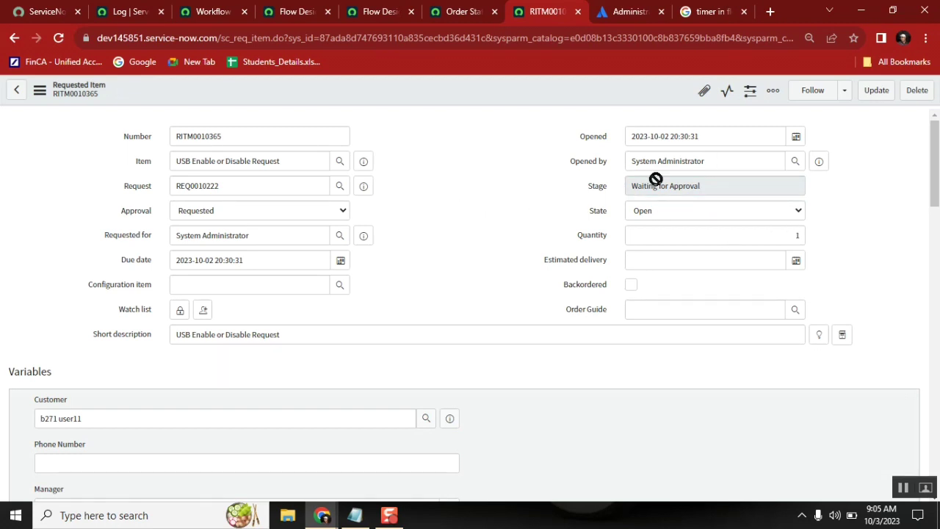
Close the flow execution details and delete the Request Approved stage above the "if enable" condition in the FD_USB Enable or Disable Request flow
left_click(508, 179)
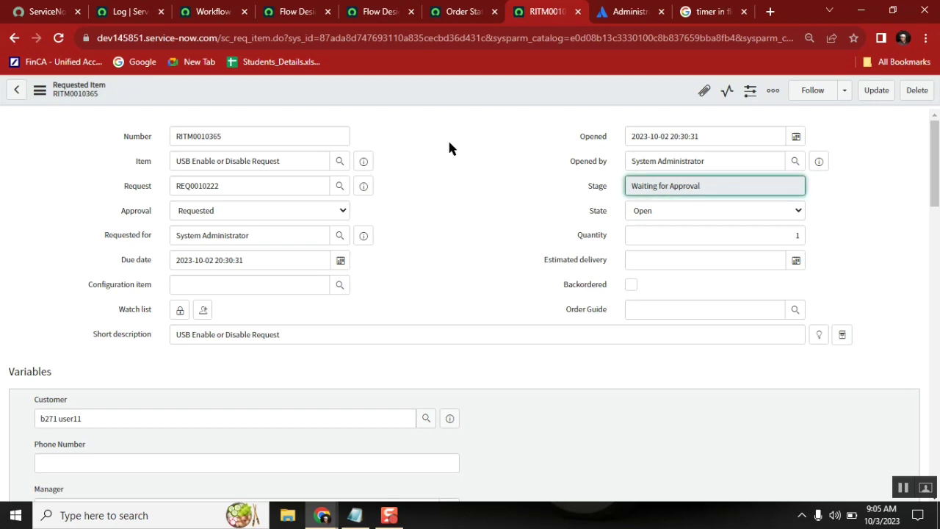
left_click(379, 11)
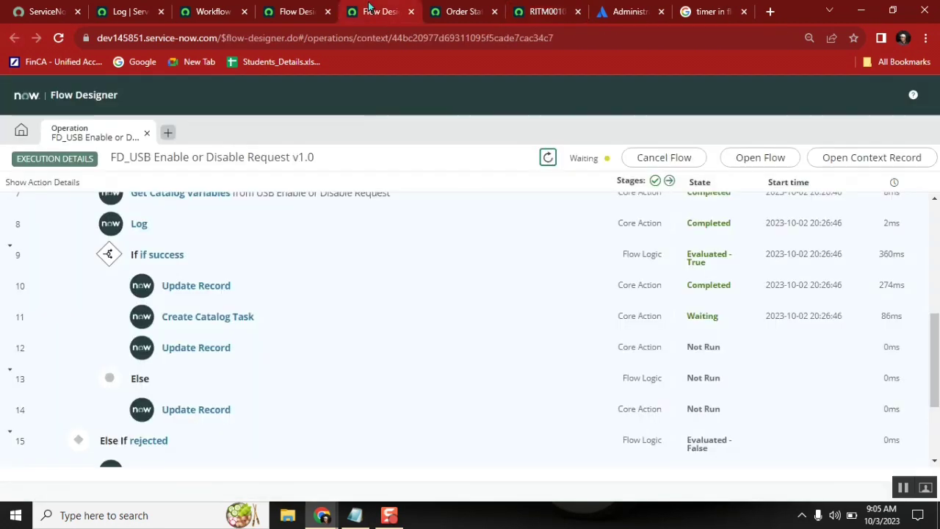
left_click(411, 11)
left_click(291, 12)
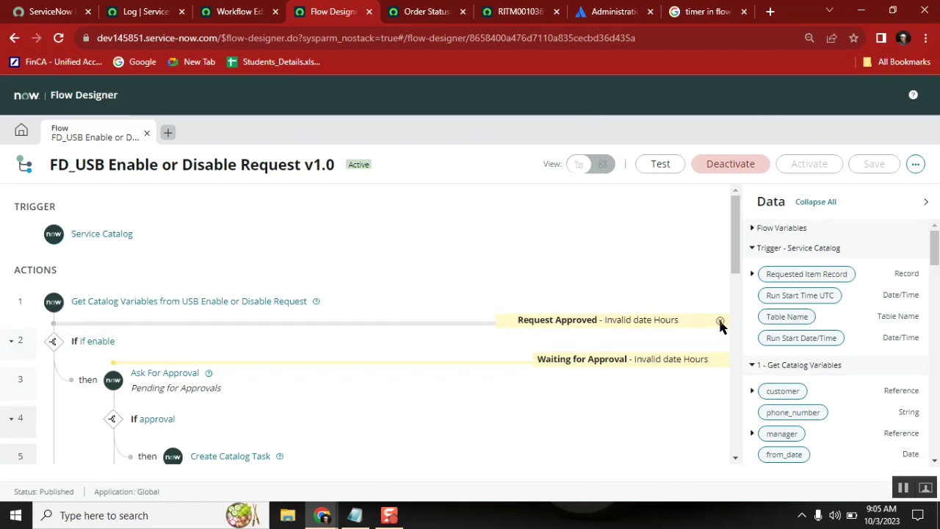
left_click(720, 322)
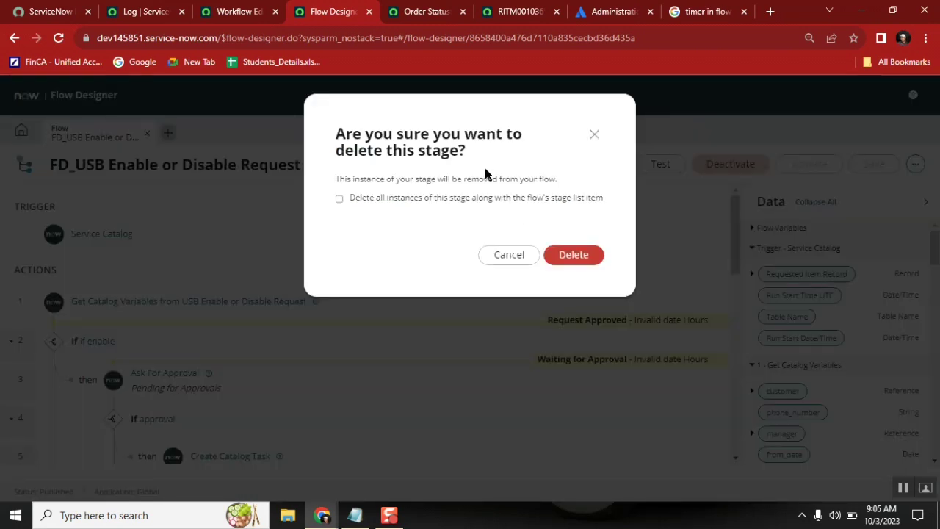
left_click(590, 263)
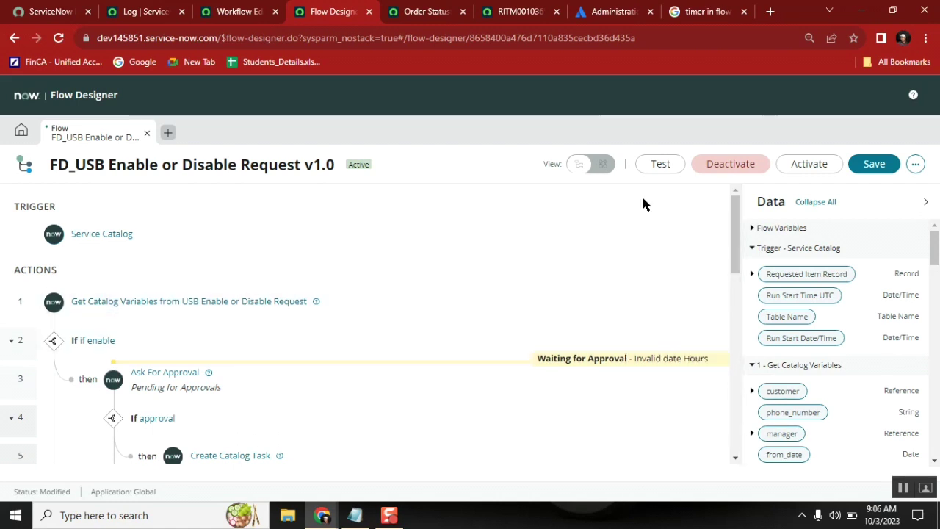
Open the flow stages settings of the FD_USB Enable or Disable Request flow
left_click(916, 165)
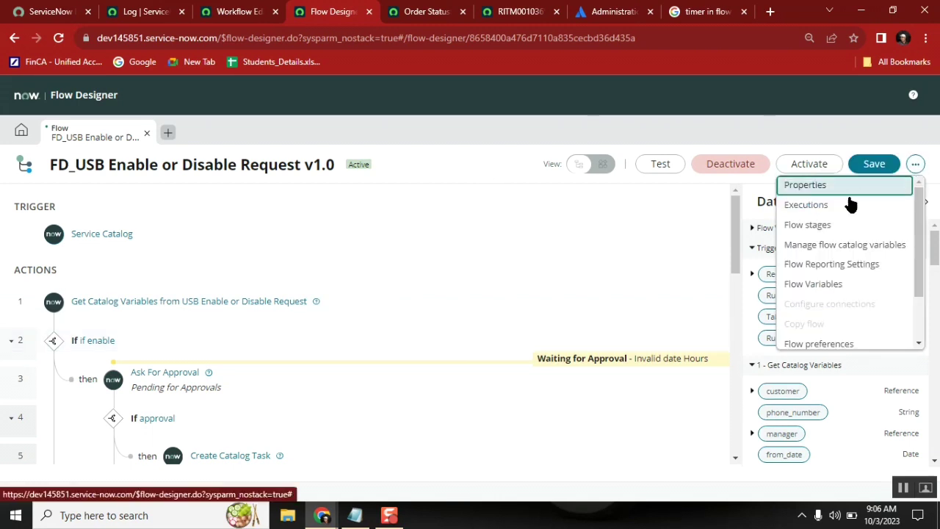
left_click(833, 227)
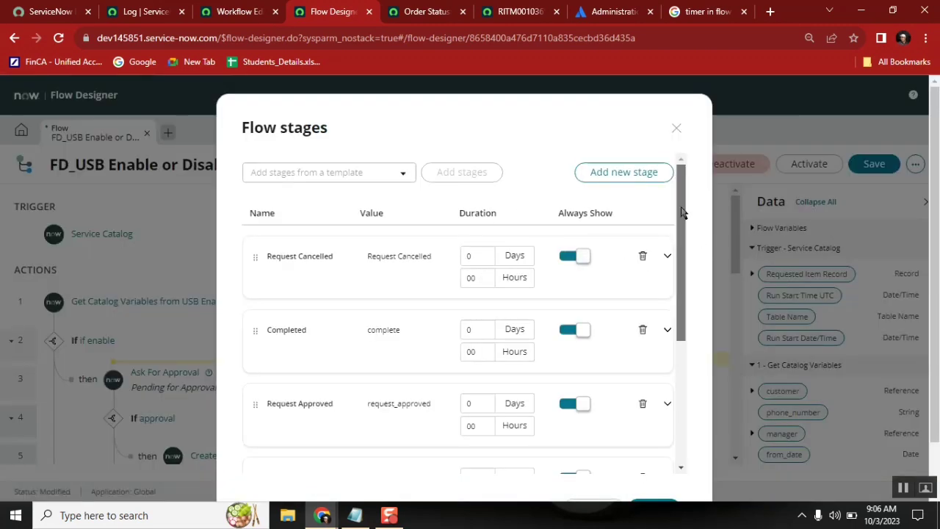
scroll(682, 235, "down", 3)
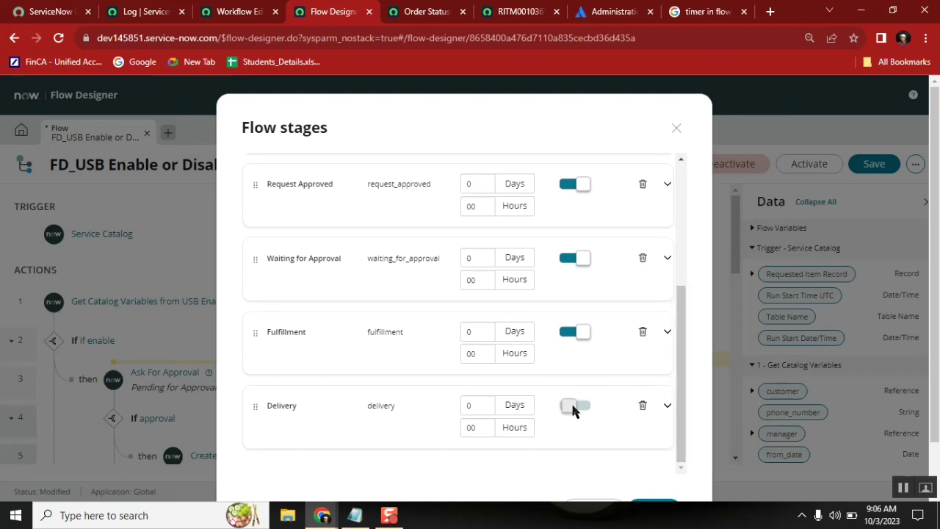
Try turning off Always Show for the Delivery, Fulfillment and Waiting for Approval stages, and turn it back on
left_click(579, 331)
left_click(575, 260)
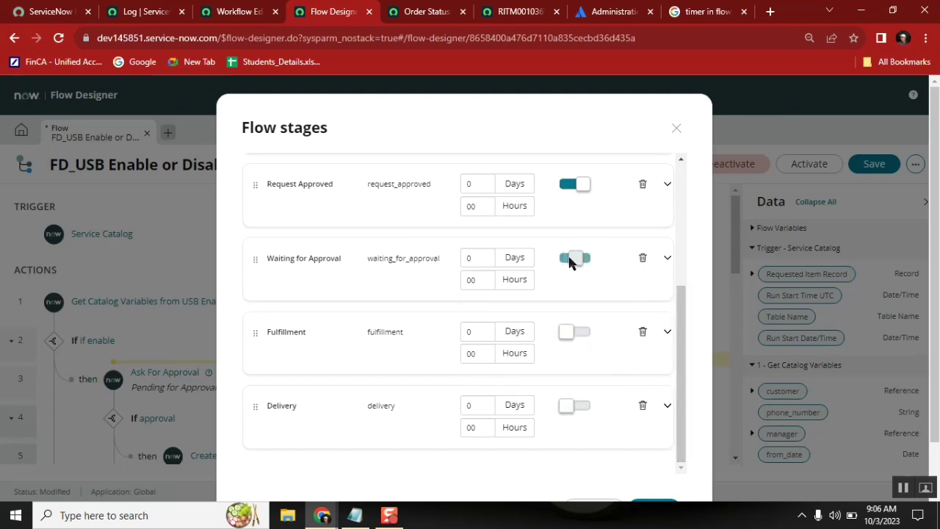
left_click(577, 259)
left_click(581, 405)
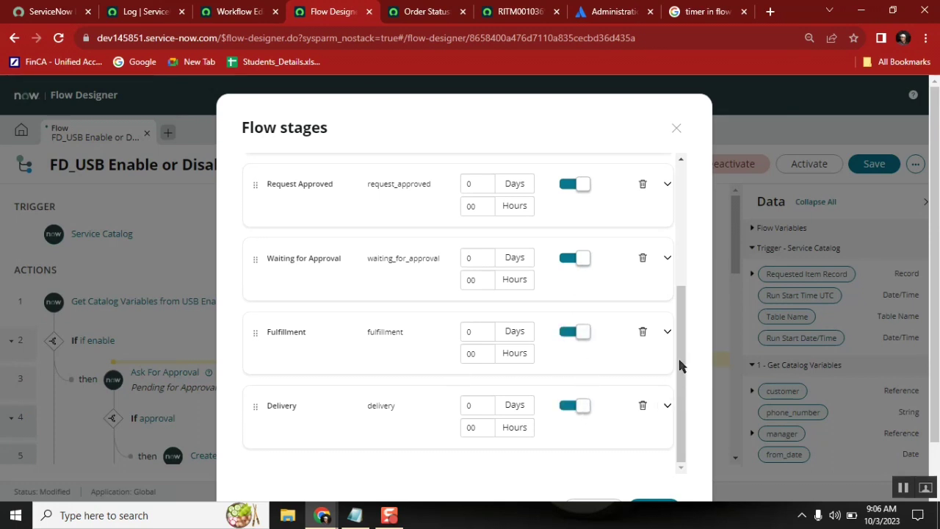
Set the stage durations to 1 day for Delivery, 3 days for Fulfillment and 2 days for Waiting for Approval
left_click_drag(681, 367, 685, 233)
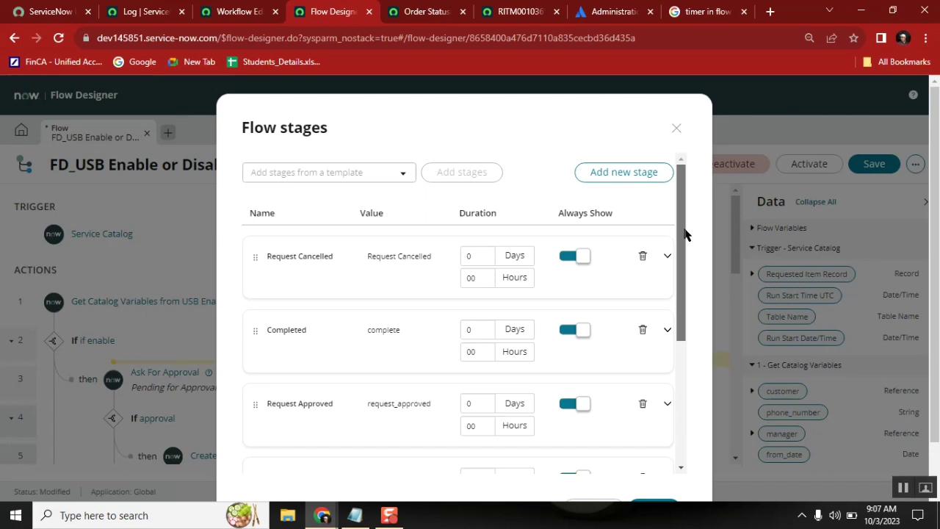
left_click_drag(685, 233, 686, 399)
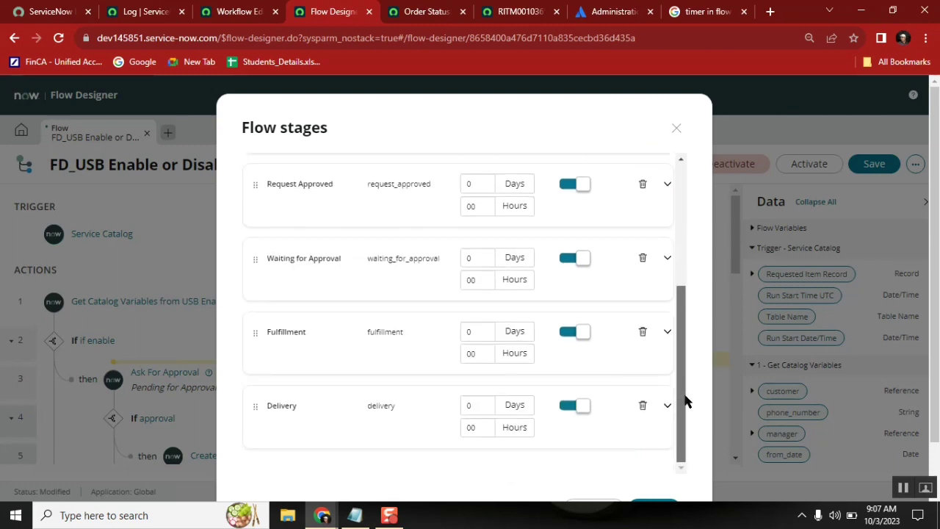
left_click(480, 409)
type("1")
left_click(482, 330)
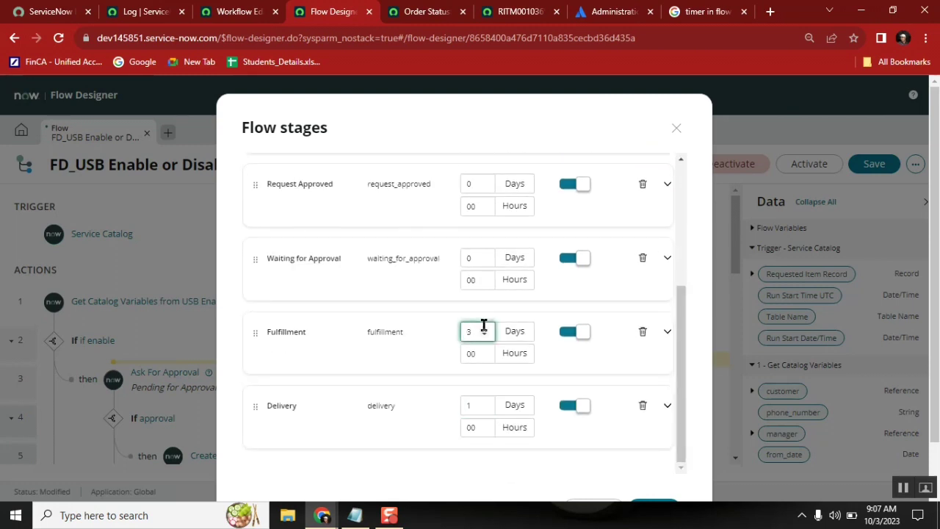
left_click(477, 256)
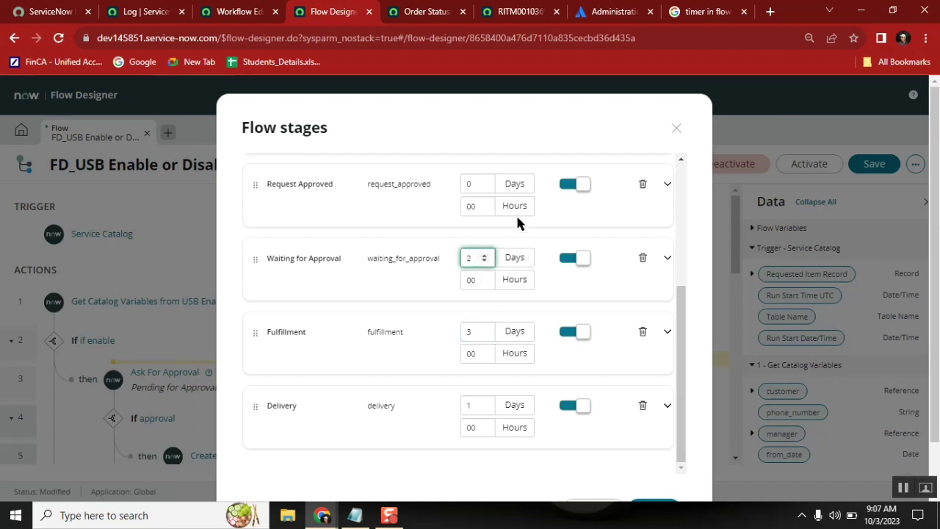
Set the Completed stage's duration to 8 days and save the flow stages
left_click(683, 325)
left_click_drag(683, 326, 684, 210)
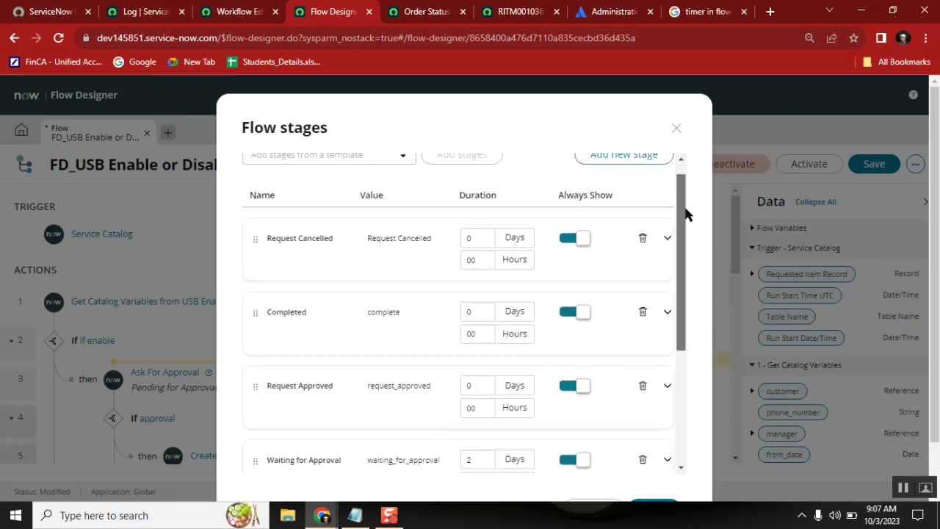
left_click(476, 313)
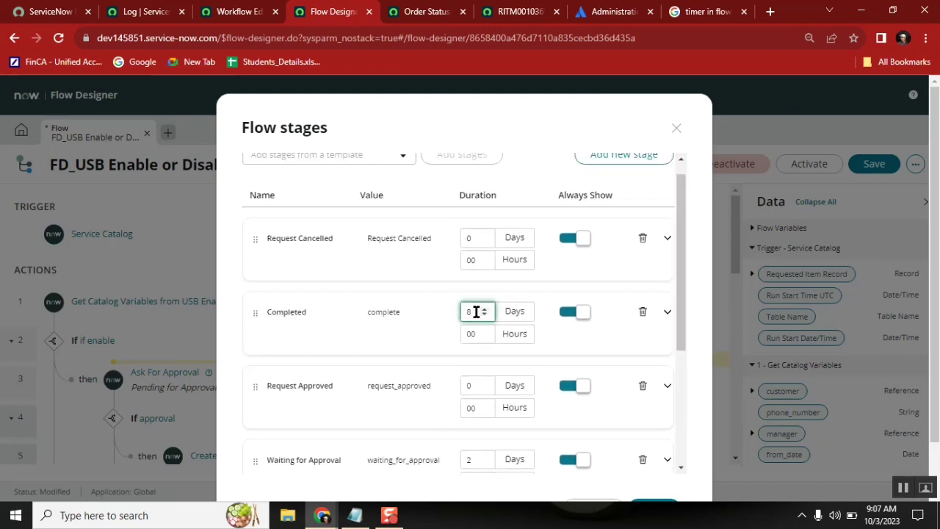
left_click(684, 218)
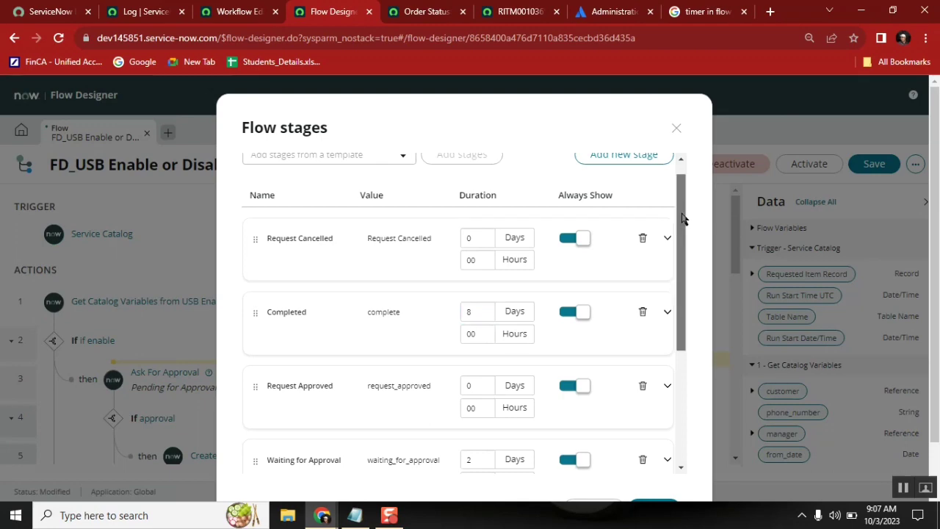
left_click_drag(683, 218, 684, 446)
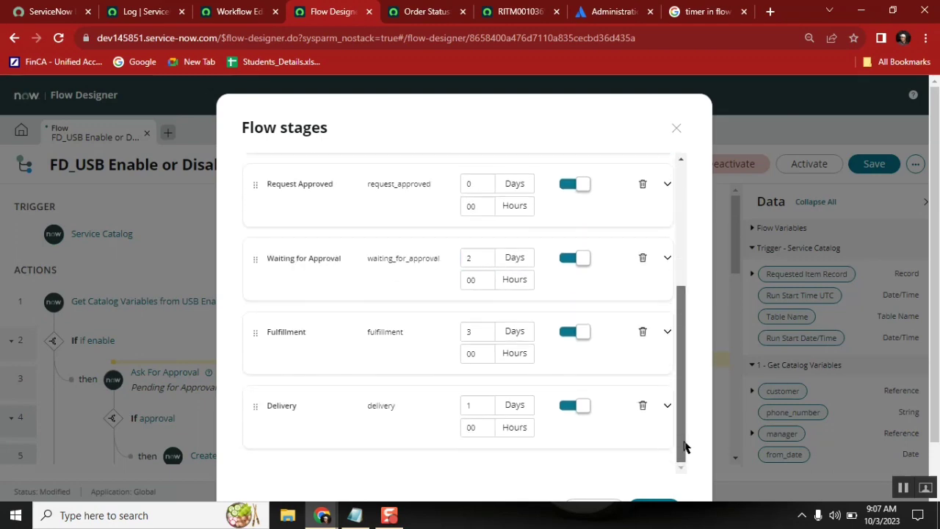
left_click(656, 506)
Recheck the flow stages settings and review which stages can be placed above the "if enable" condition without choosing one
left_click(914, 166)
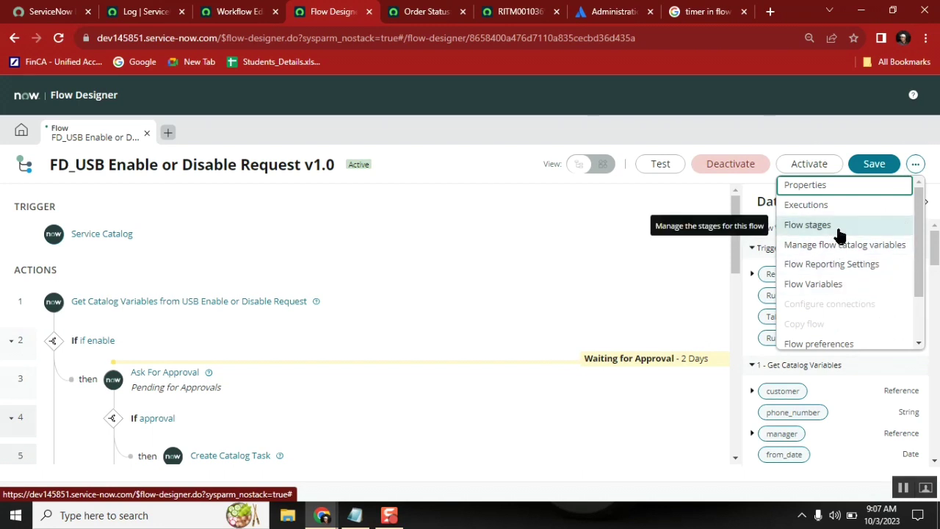
left_click(673, 125)
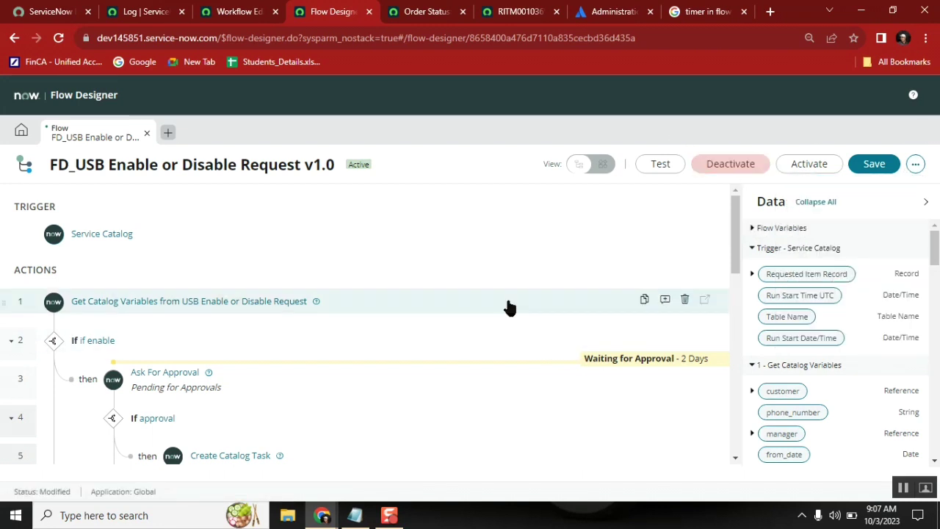
left_click_drag(734, 233, 735, 250)
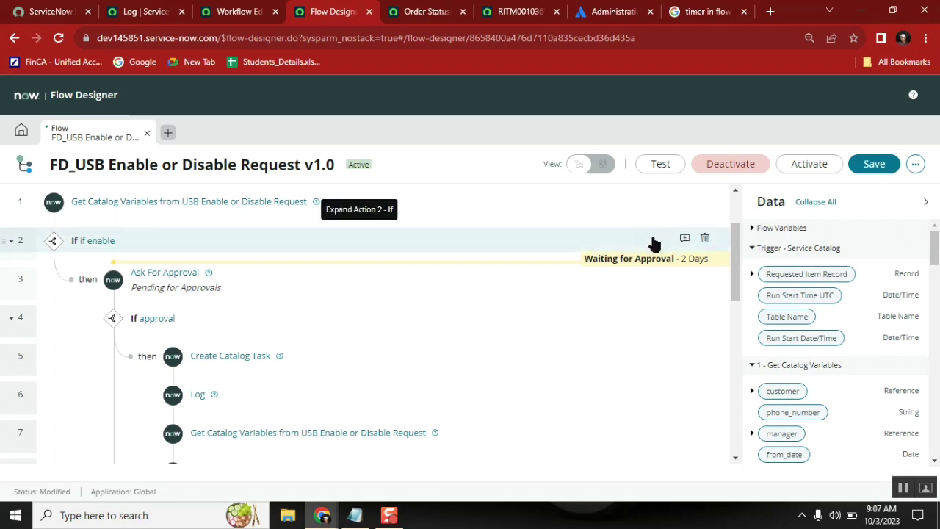
mouse_move(653, 227)
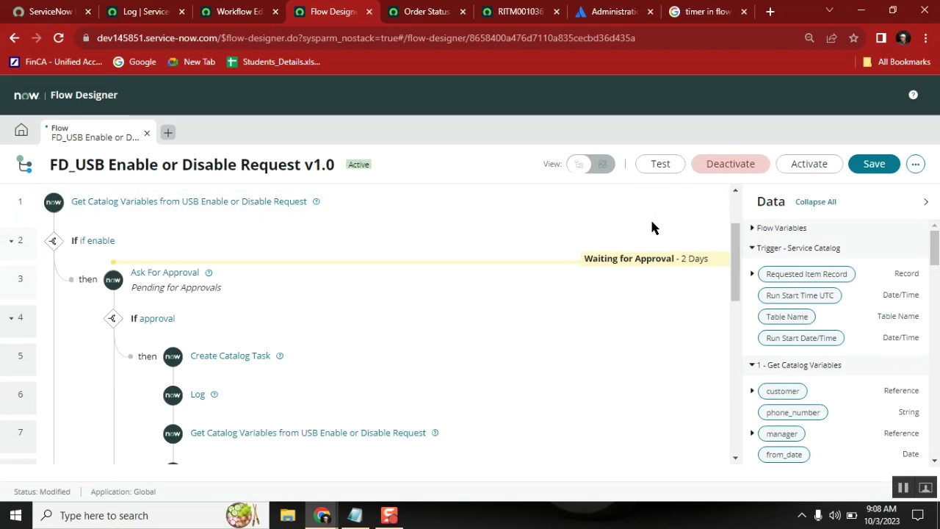
left_click(653, 230)
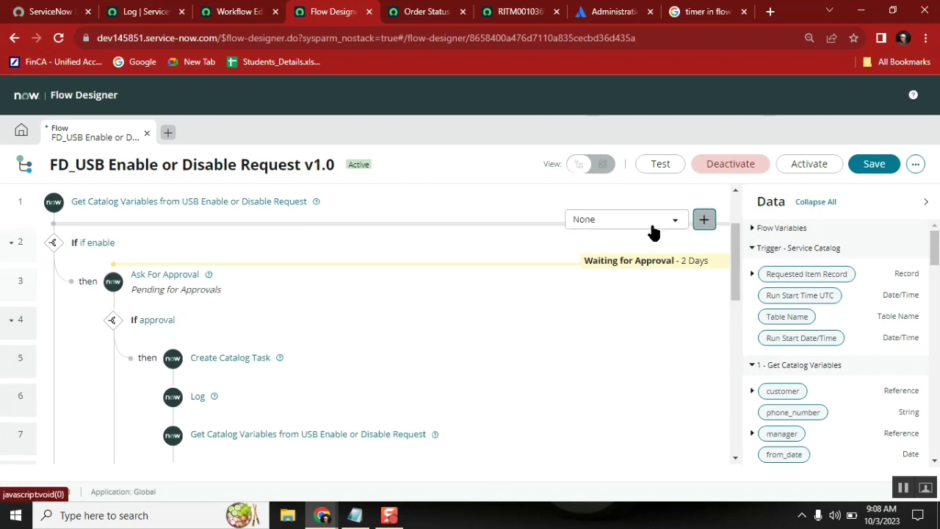
left_click(652, 225)
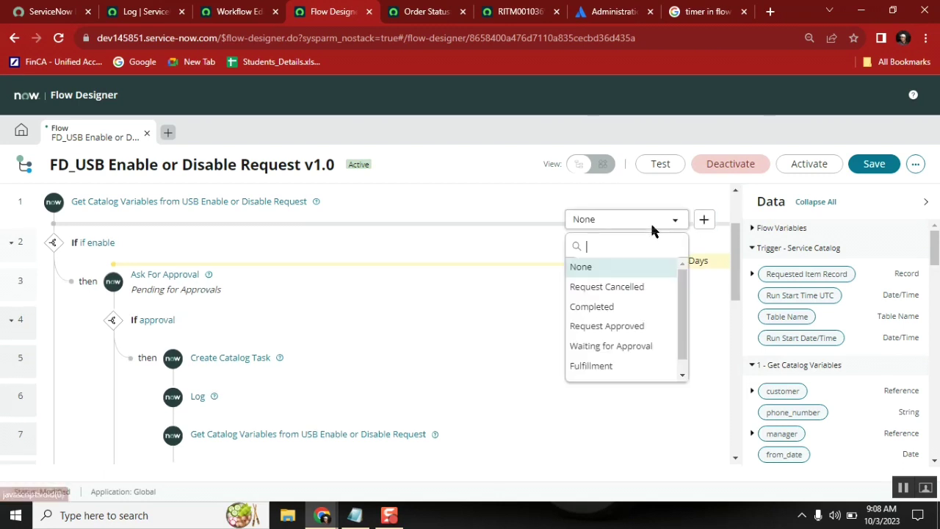
left_click(684, 374)
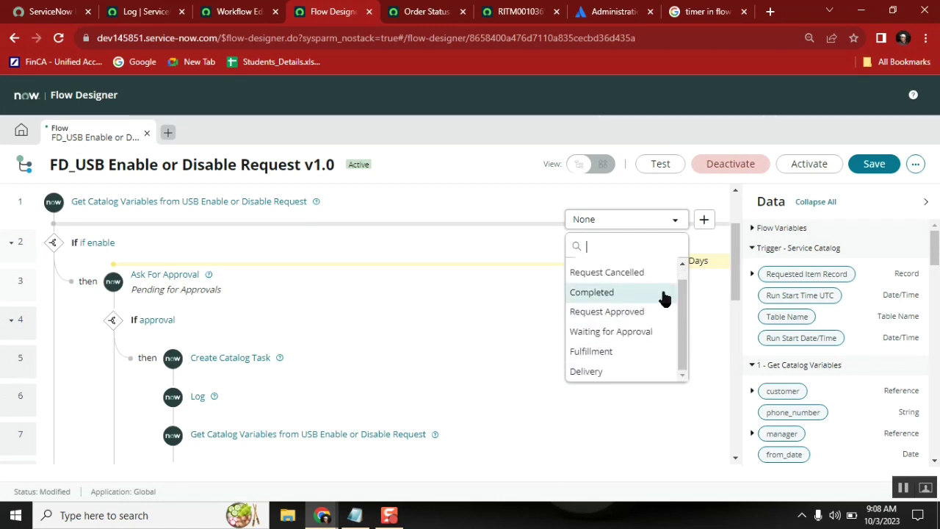
left_click(679, 265)
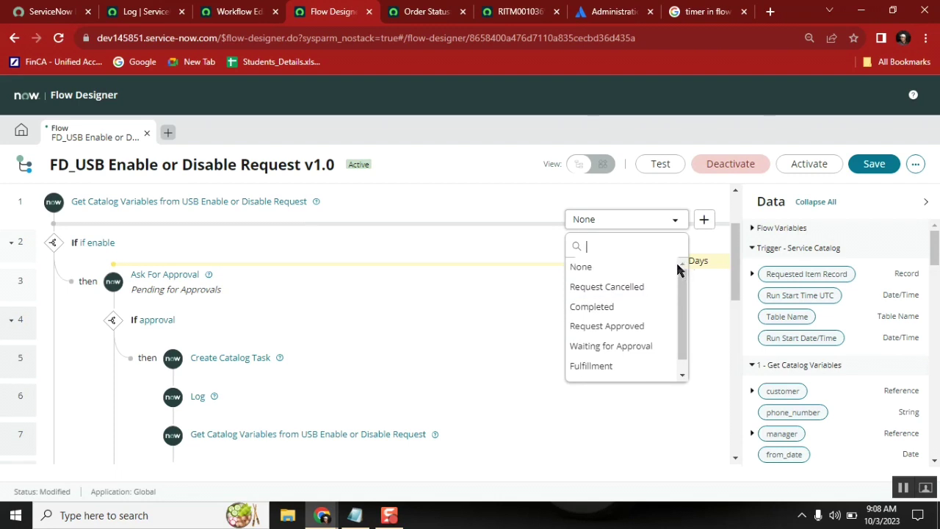
left_click(682, 375)
left_click_drag(685, 330, 684, 297)
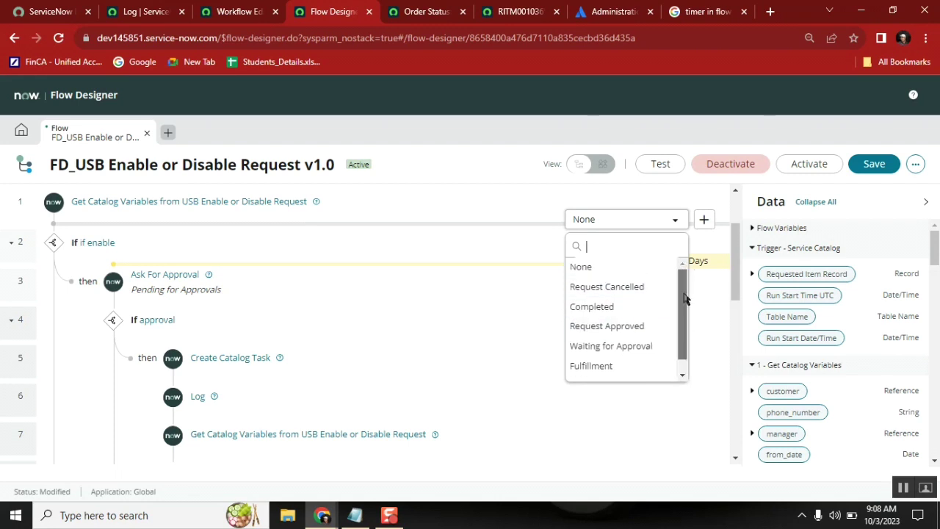
scroll(614, 349, "down", 1)
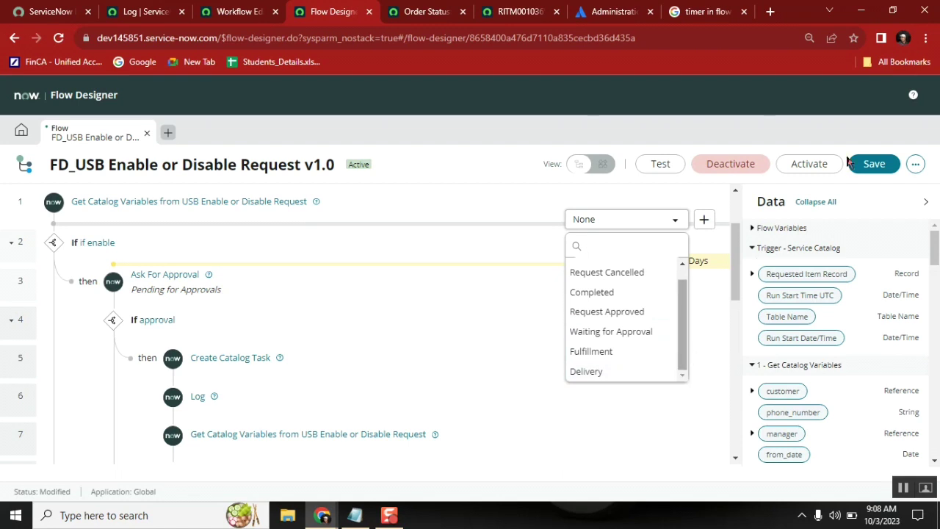
left_click(915, 168)
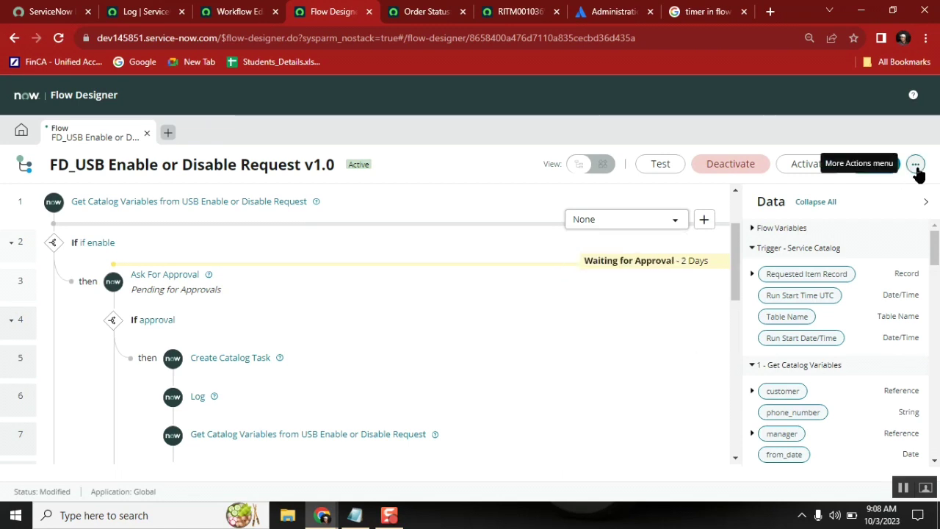
Add a new flow stage named Approval Requested with the value approval_requested and save the flow stages
left_click(917, 170)
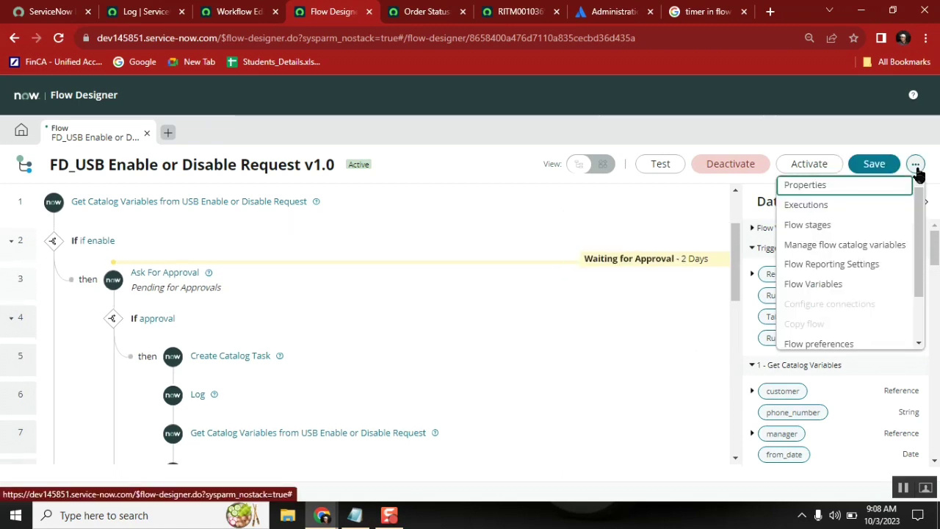
left_click(839, 225)
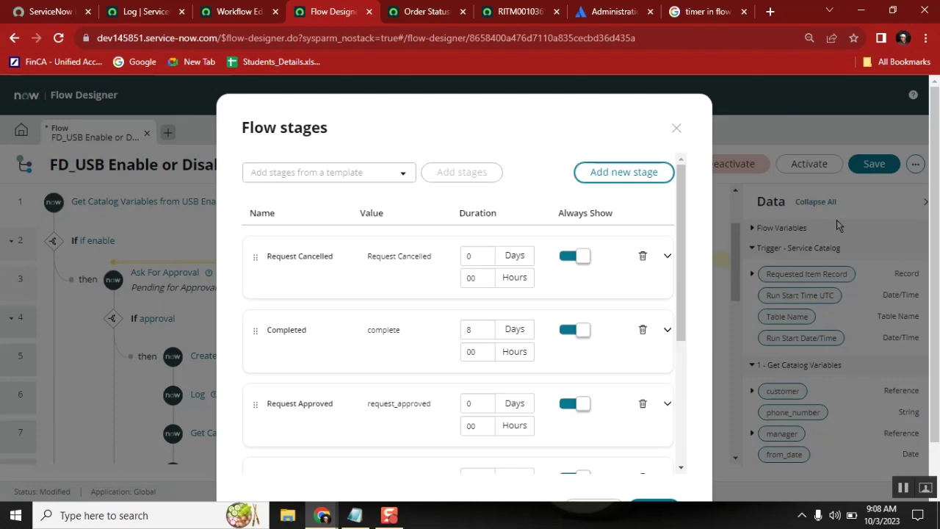
left_click(623, 172)
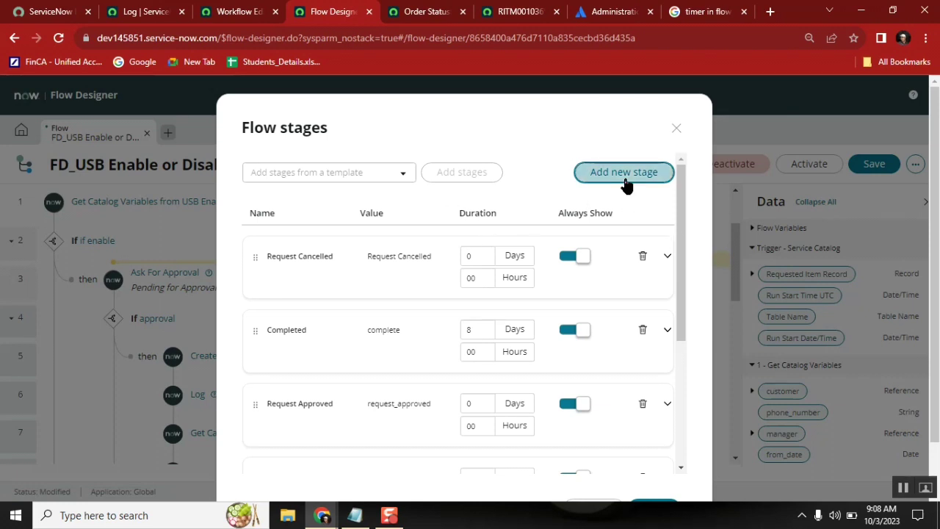
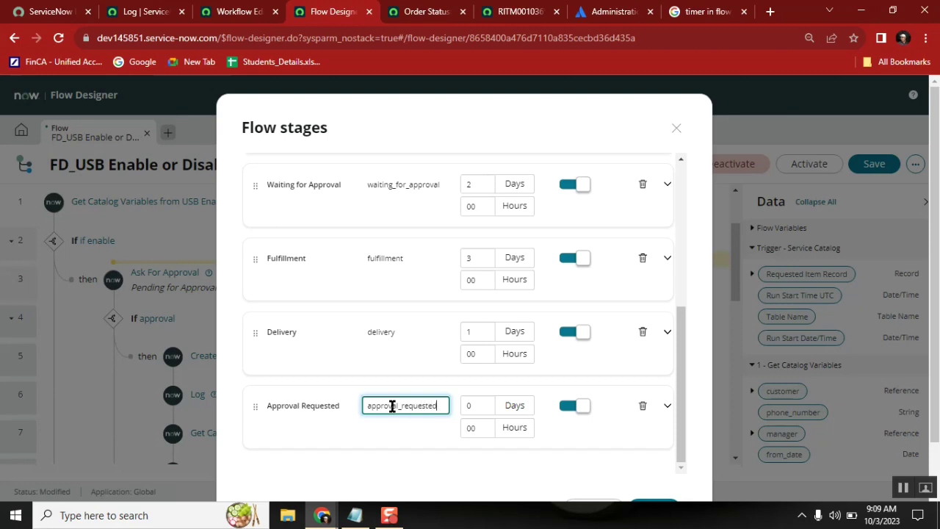
left_click(655, 504)
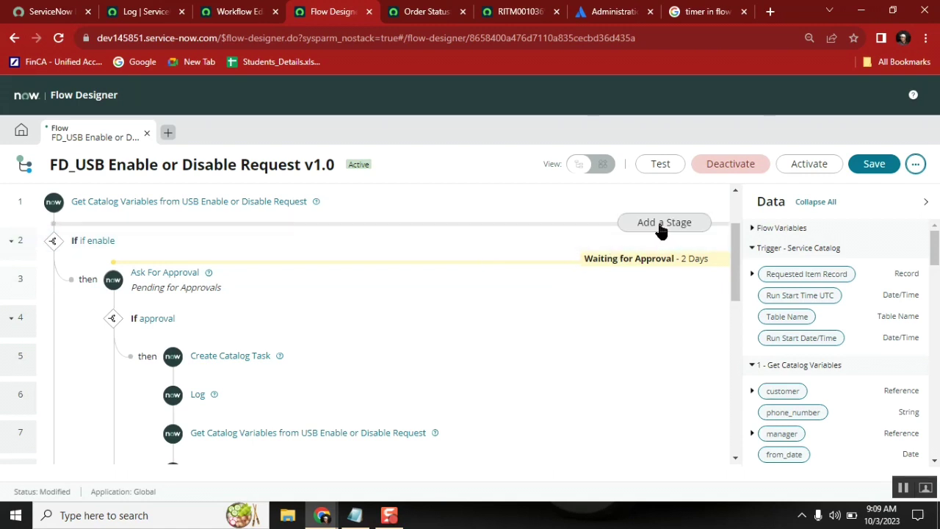
Place the Approval Requested stage above the "if enable" condition in the flow
left_click(660, 222)
left_click(655, 219)
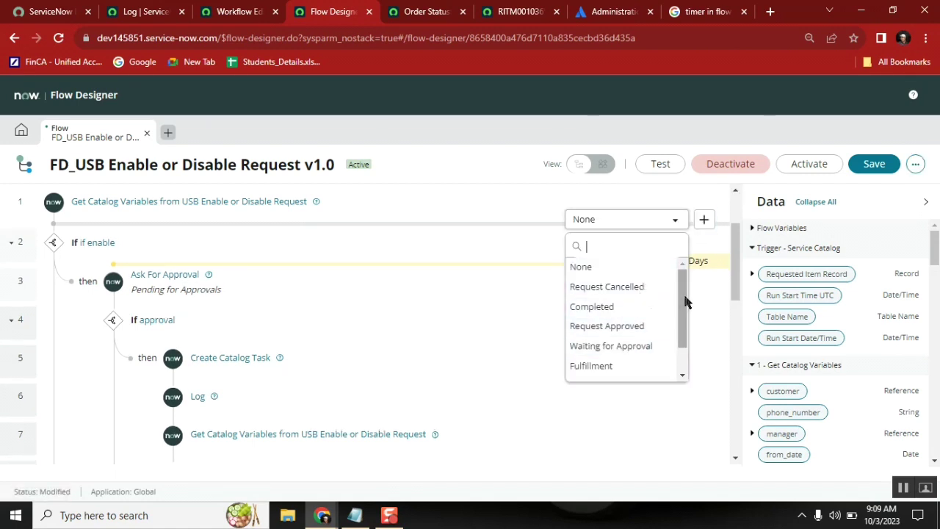
left_click_drag(685, 301, 686, 325)
left_click(609, 371)
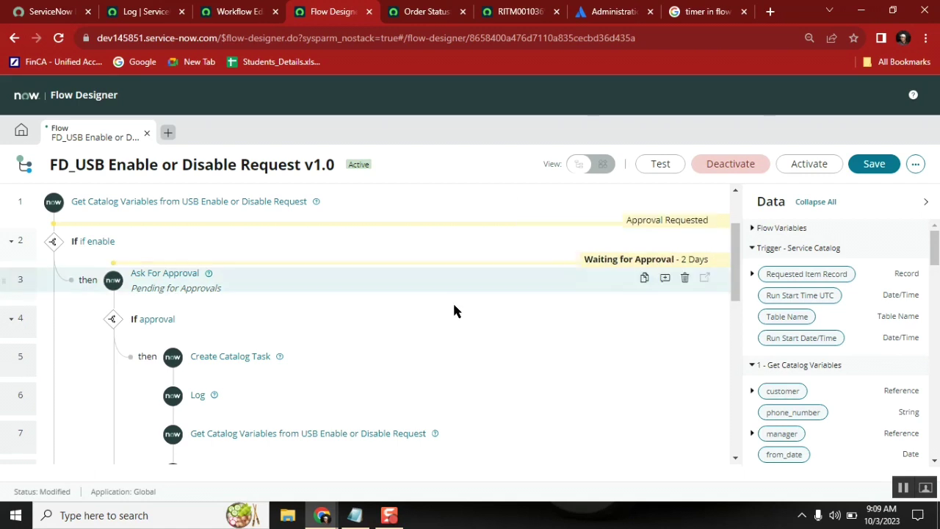
Change the label of the If condition after Ask For Approval to "approved"
left_click(152, 323)
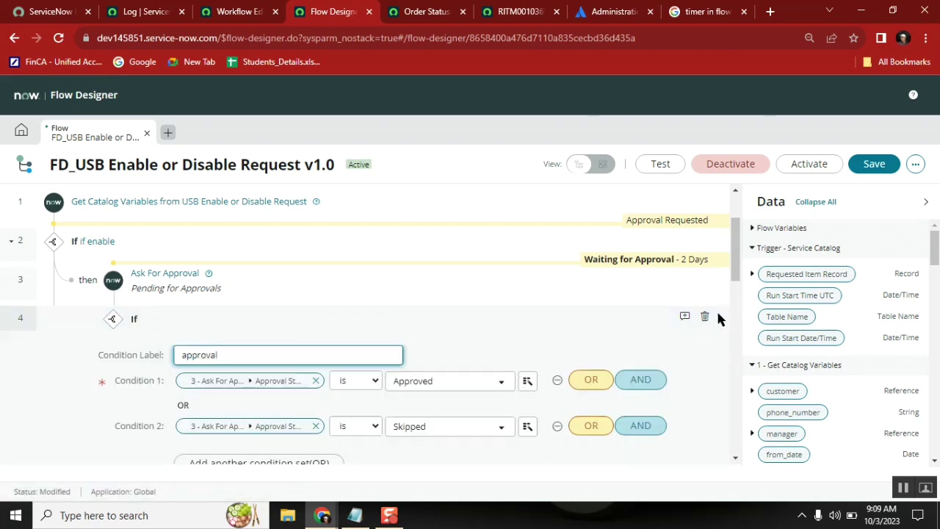
left_click(277, 351)
key("BackSpace")
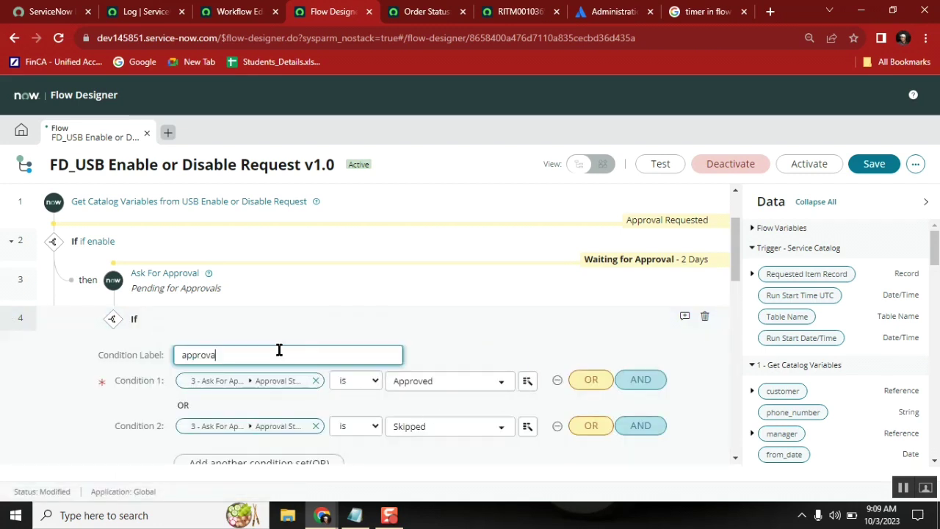
type("ed")
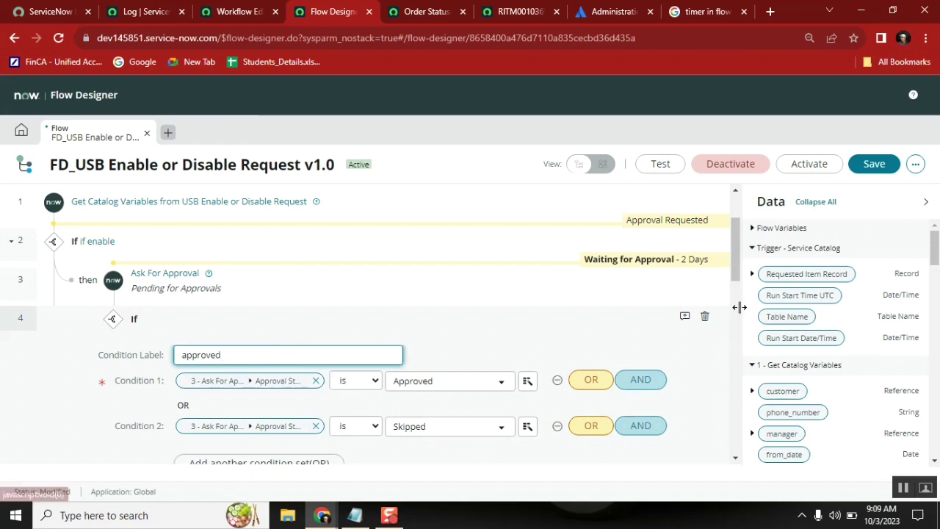
scroll(739, 257, "down", 2)
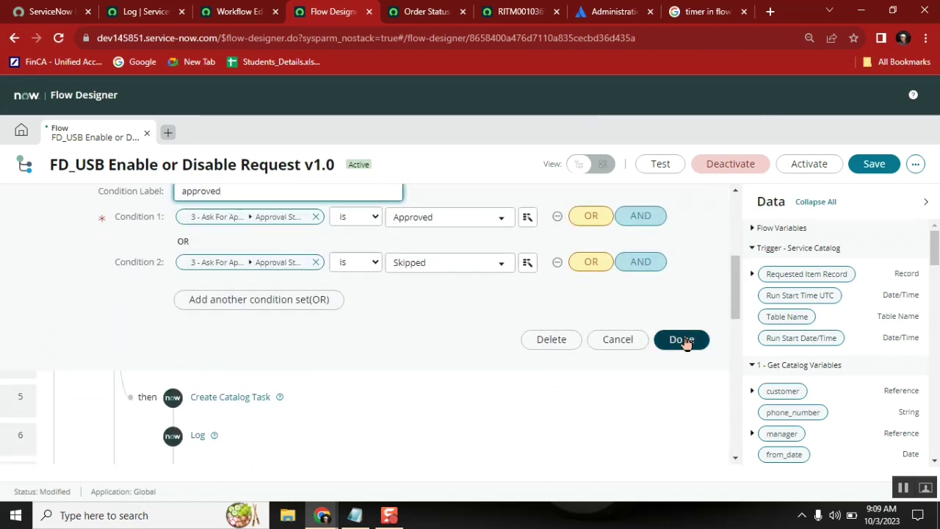
left_click(682, 339)
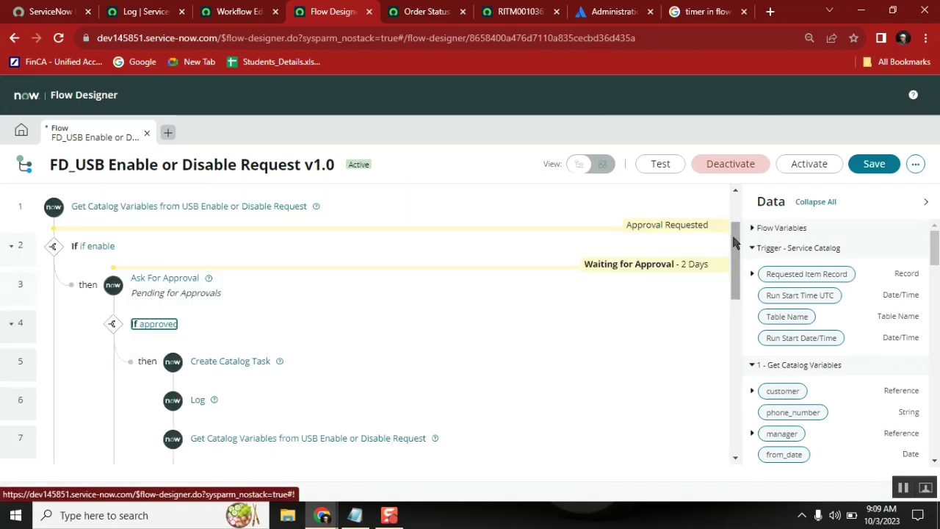
Place the Request Approved stage above the "If approved" condition
scroll(735, 243, "down", 2)
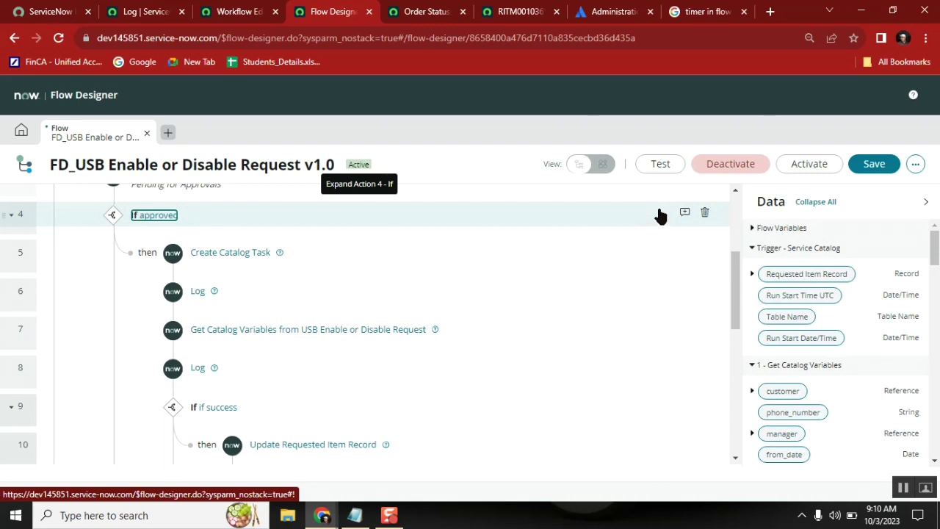
mouse_move(660, 206)
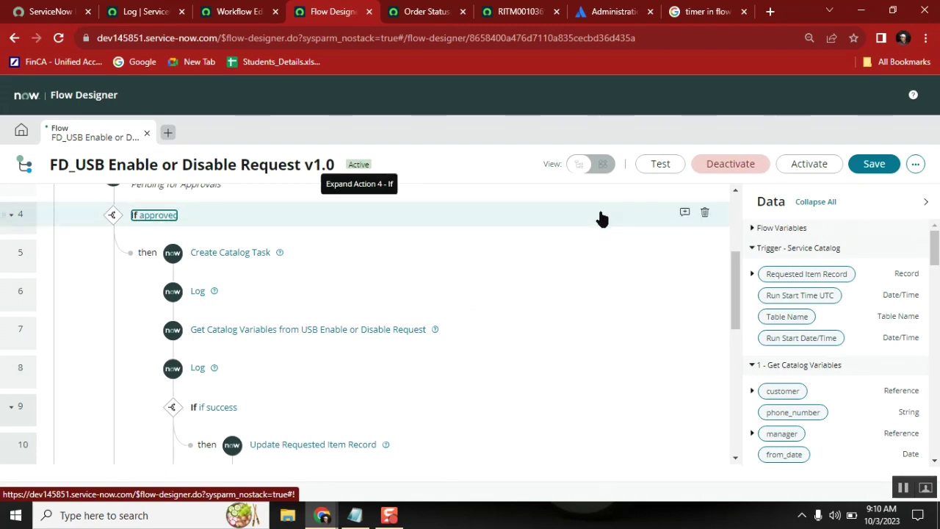
mouse_move(600, 197)
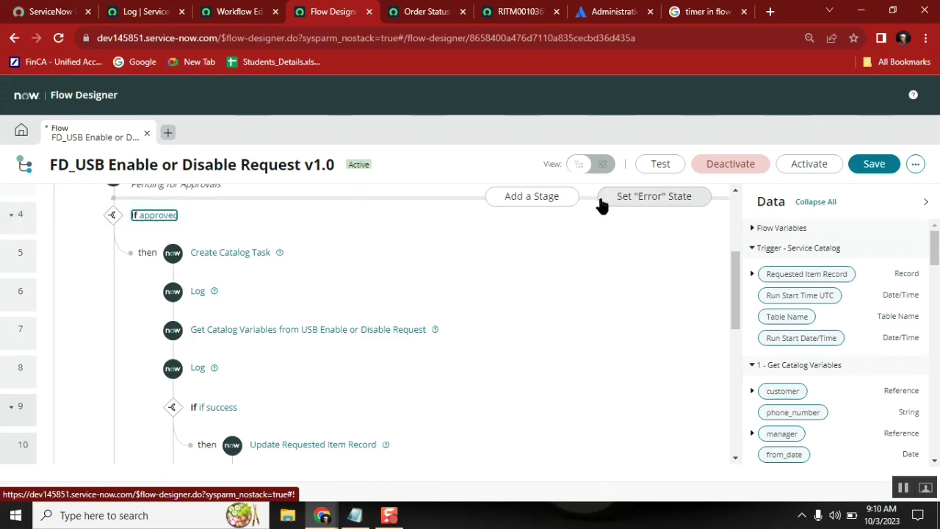
left_click(550, 200)
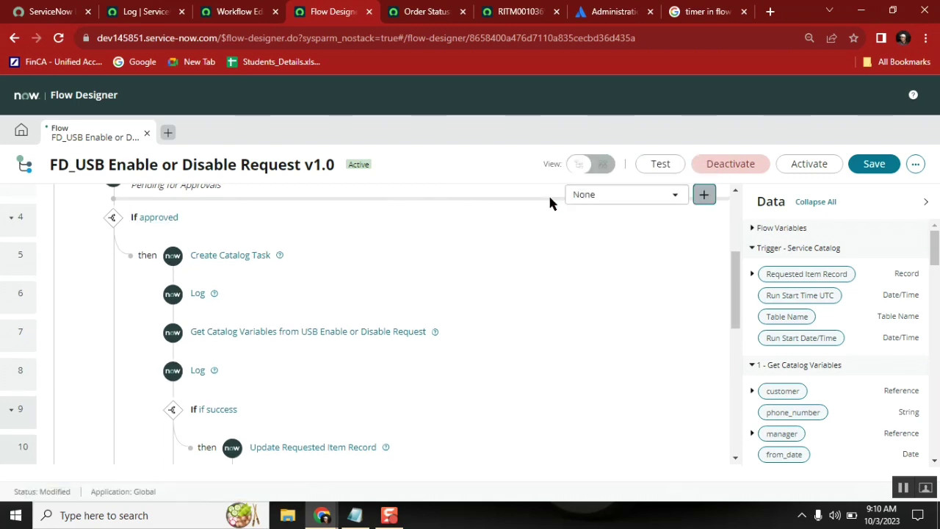
left_click(626, 200)
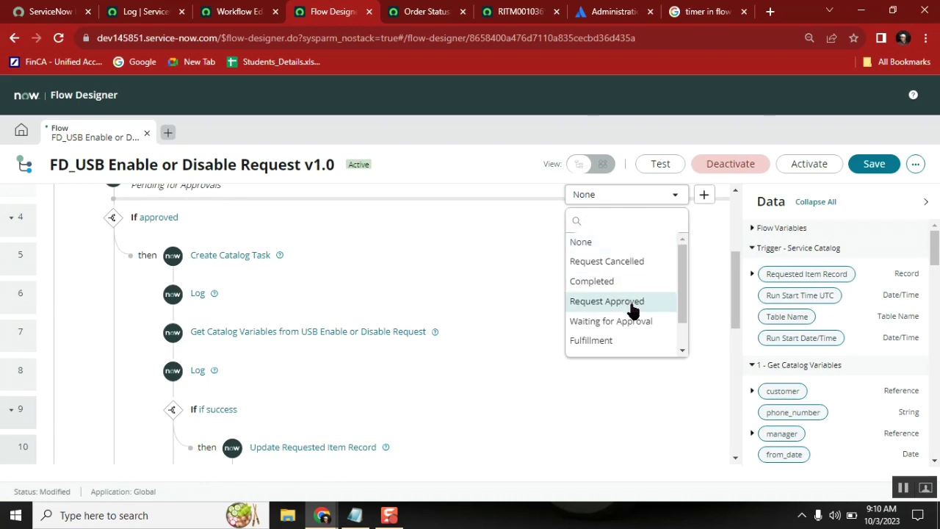
left_click(607, 301)
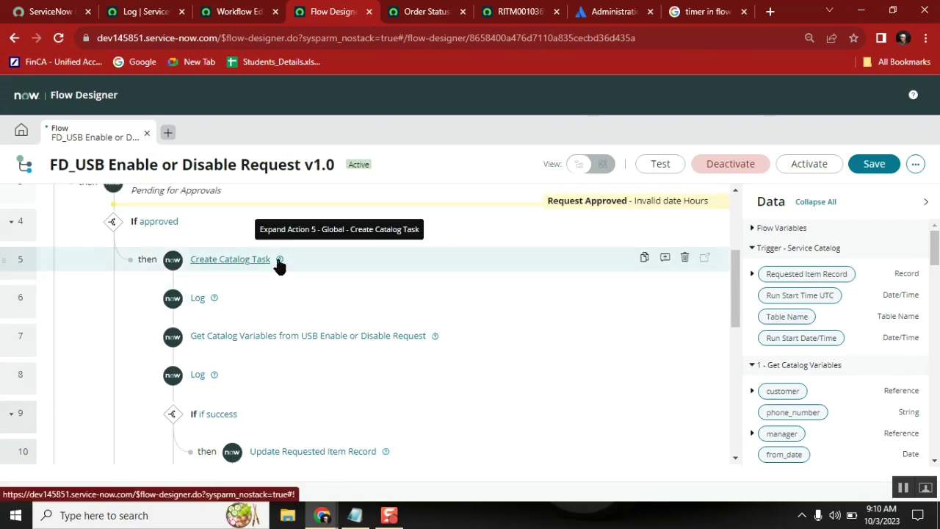
Place the Fulfillment stage above the first Create Catalog Task action in the approved branch
left_click(556, 250)
left_click(603, 241)
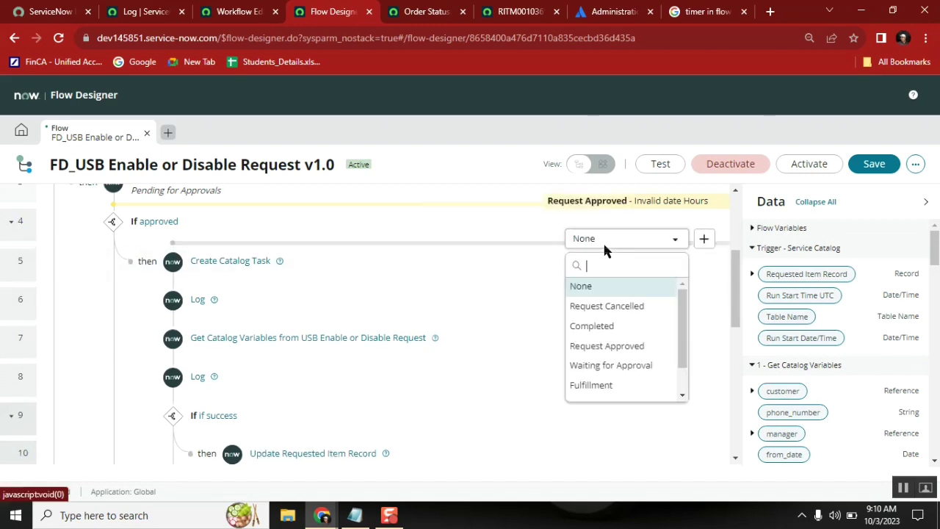
left_click(649, 388)
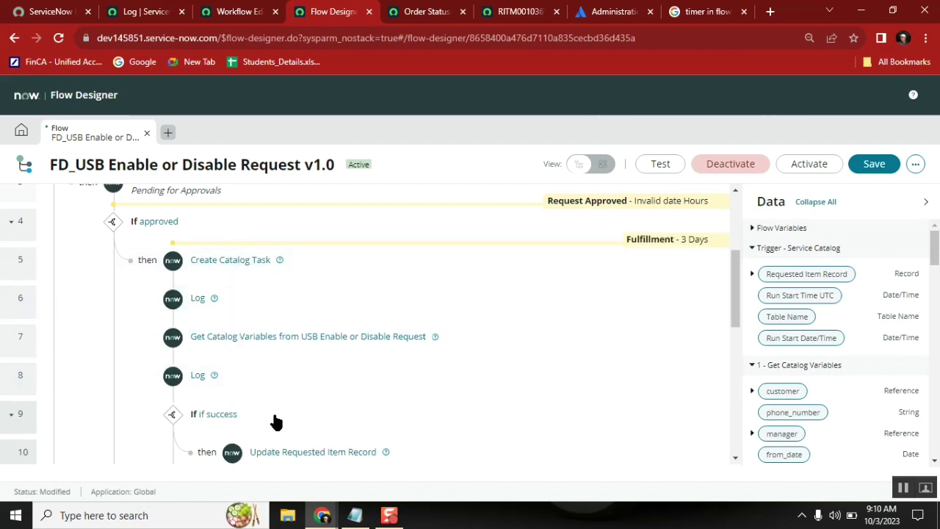
Place the Completed stage above the last Update Requested Item Record action in the "if success" branch
scroll(736, 460, "down", 5)
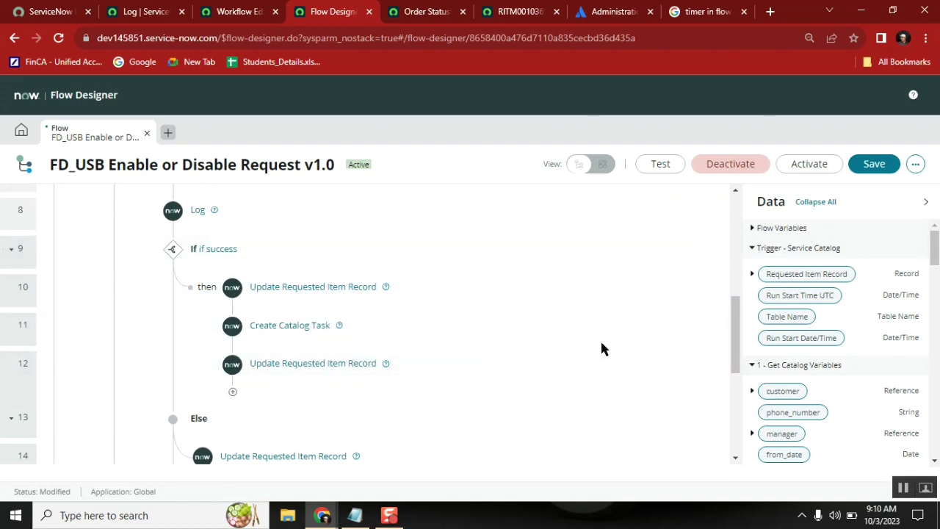
left_click(554, 354)
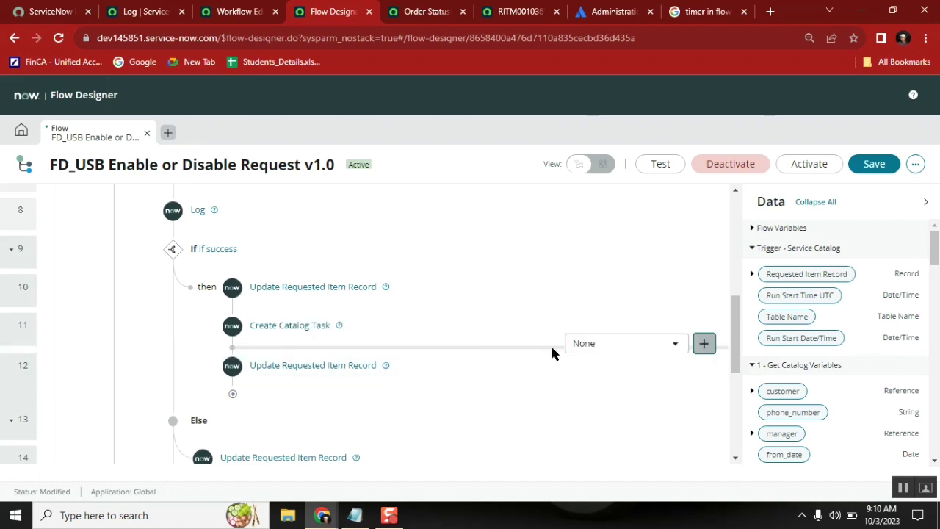
left_click(618, 347)
scroll(665, 300, "down", 1)
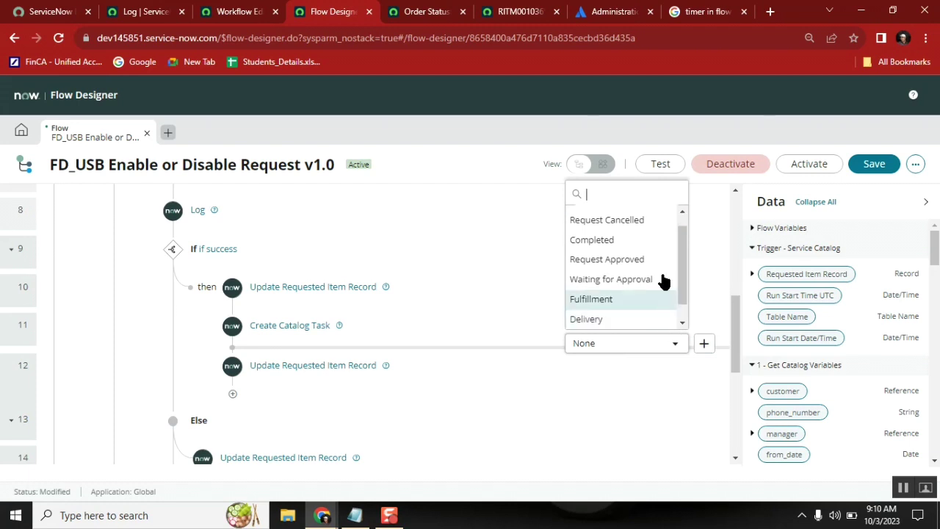
left_click(626, 241)
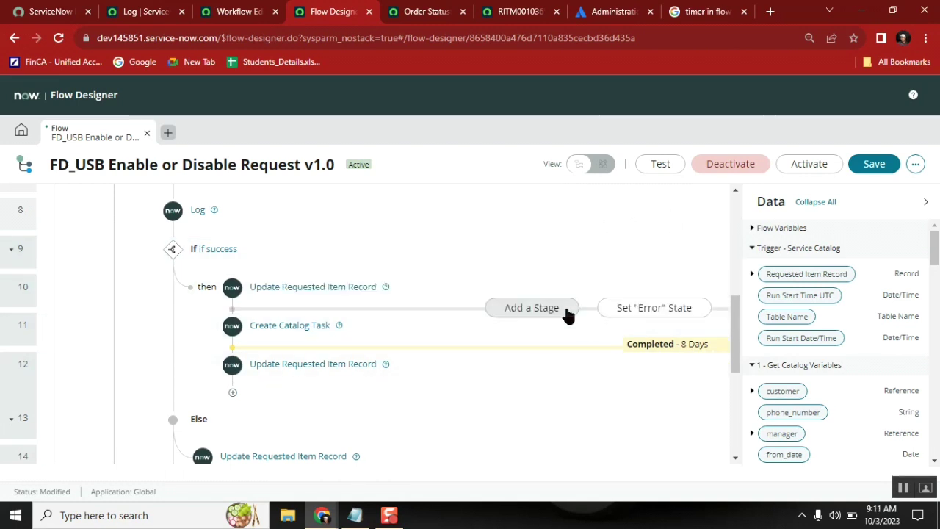
Place the Fulfillment stage above the Create Catalog Task action in the "if success" branch
left_click(552, 312)
left_click(596, 307)
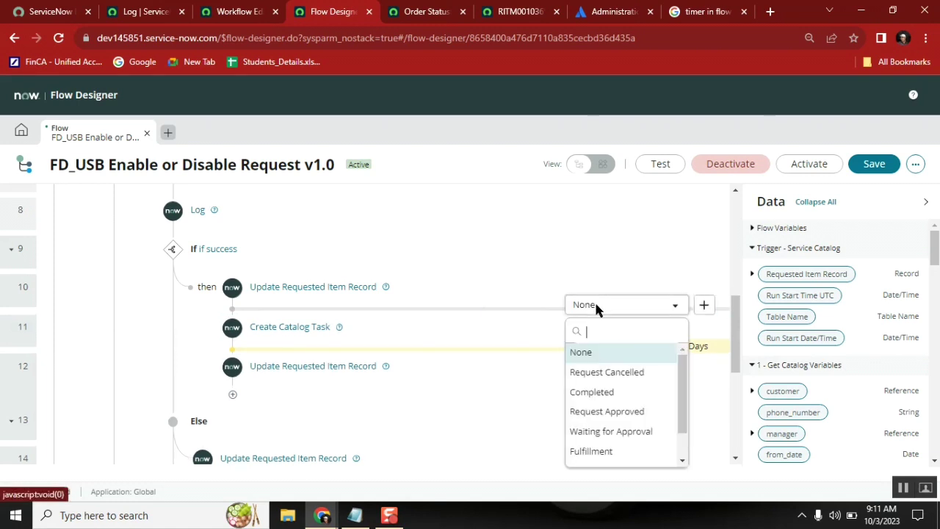
left_click(640, 452)
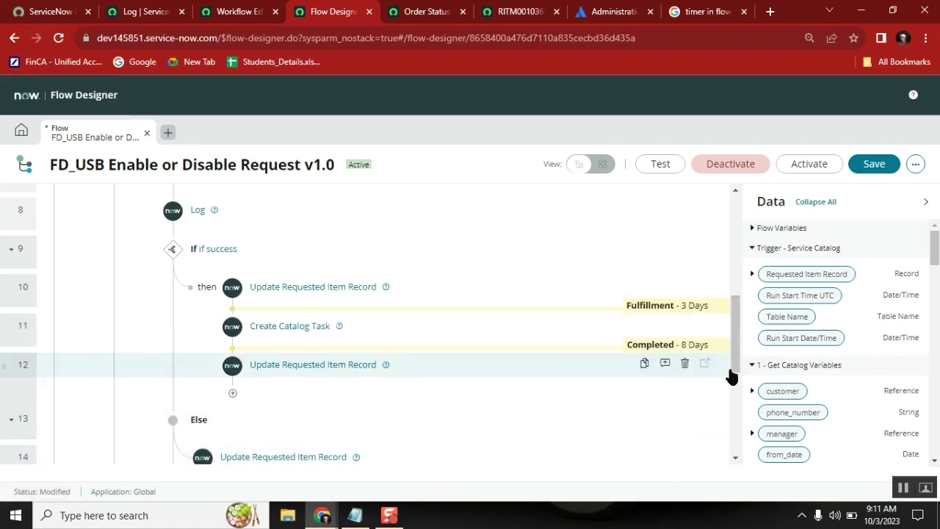
Place the Request Cancelled stage above the Update Requested Item Record action in the "Else If rejected" branch
left_click_drag(738, 330, 738, 369)
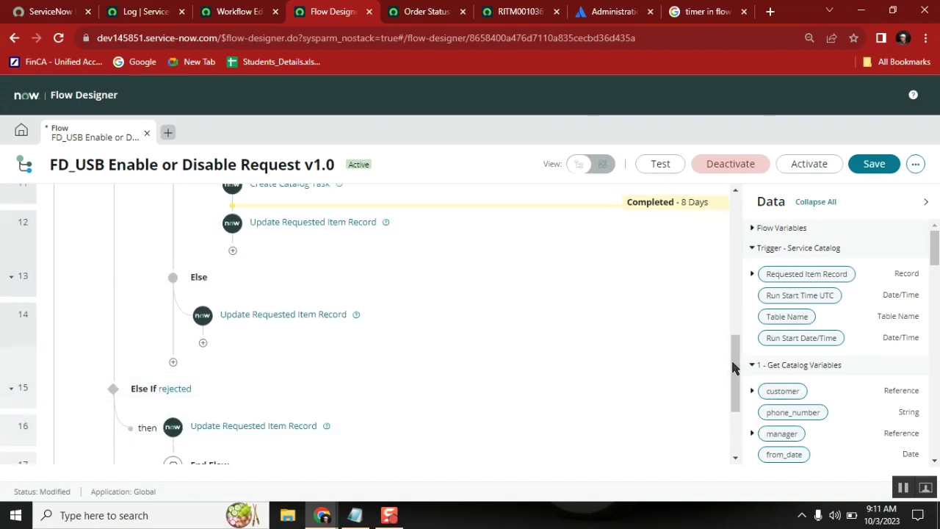
scroll(734, 367, "down", 2)
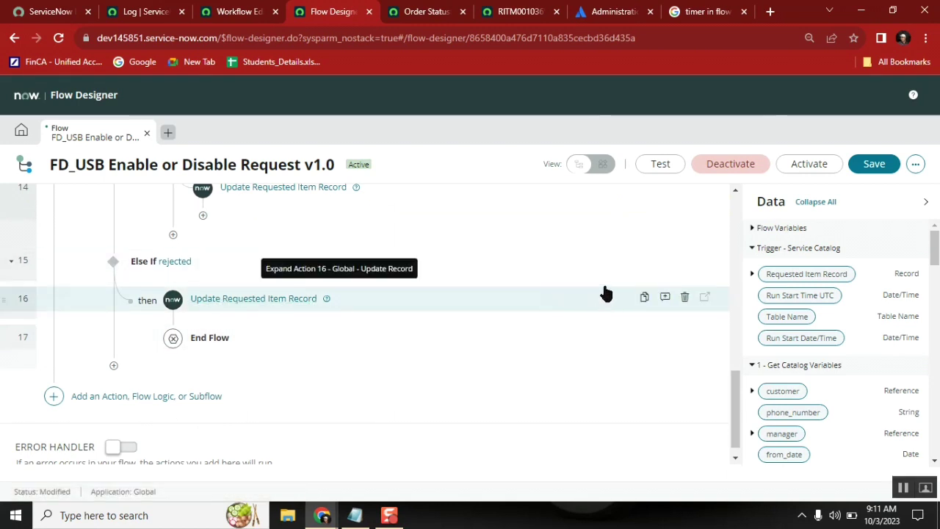
mouse_move(536, 294)
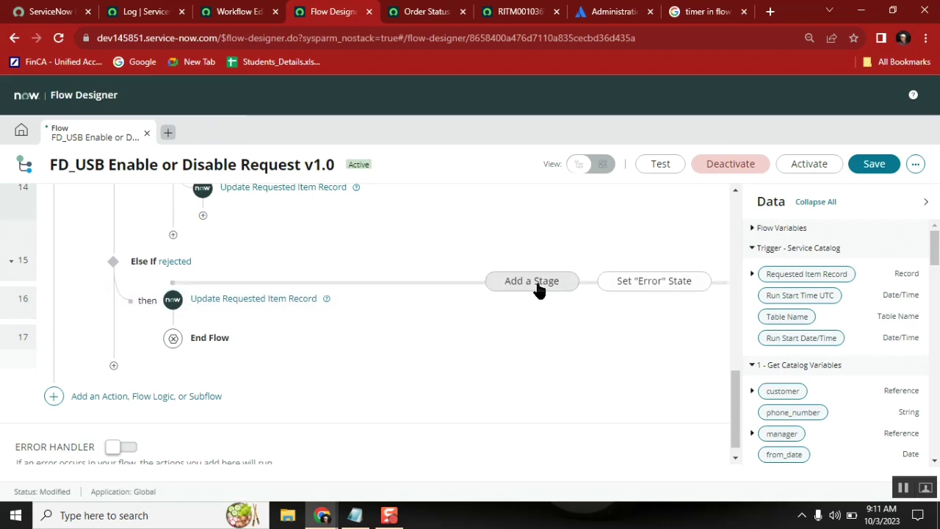
left_click(537, 282)
left_click(602, 279)
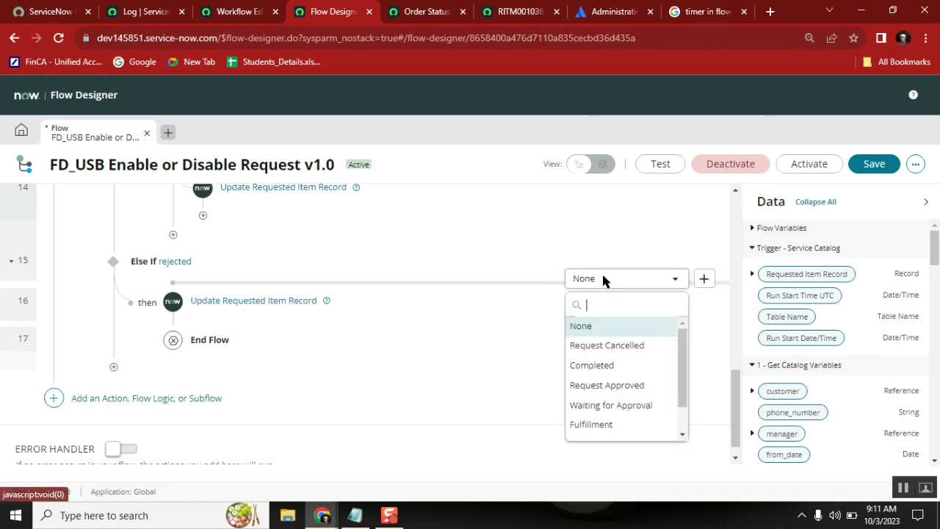
scroll(682, 420, "down", 2)
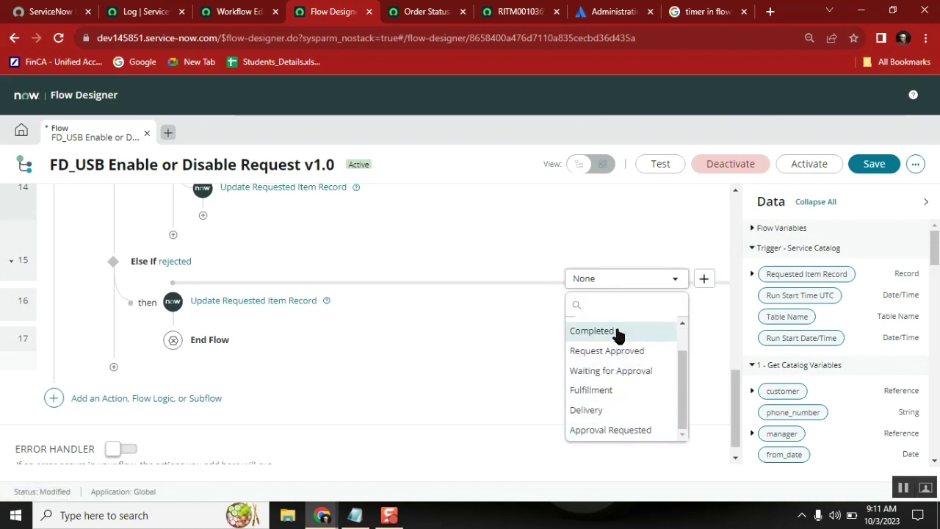
scroll(681, 331, "up", 2)
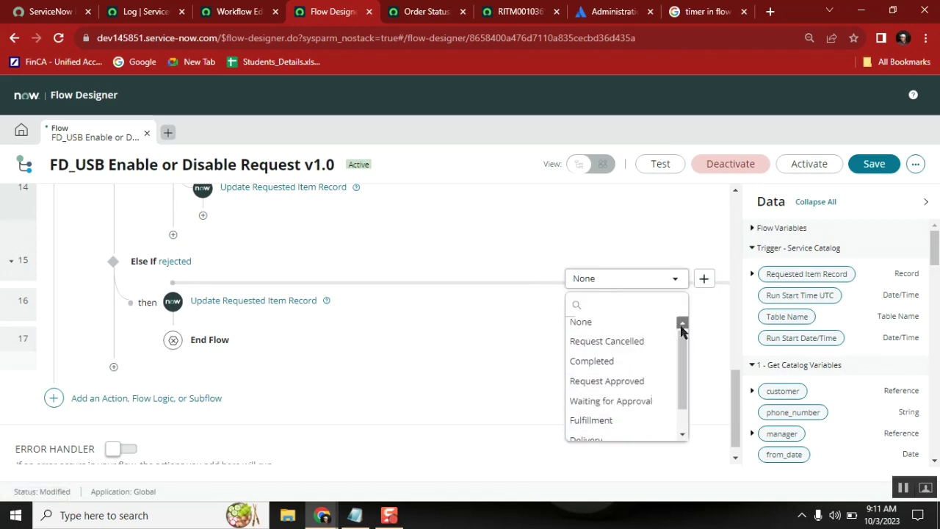
left_click(641, 345)
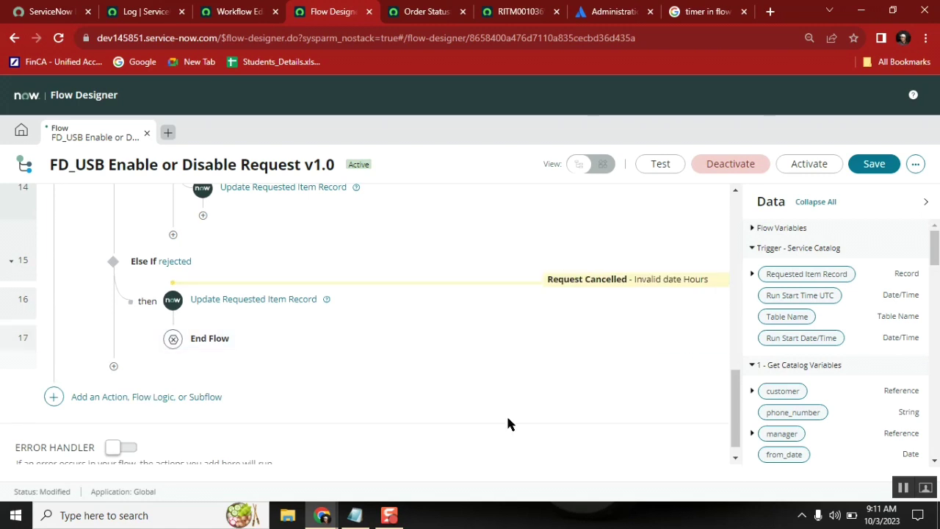
Save and activate the flow, and go back from the submitted order's status page to the USB Enable or Disable Request form
left_click_drag(735, 401, 734, 210)
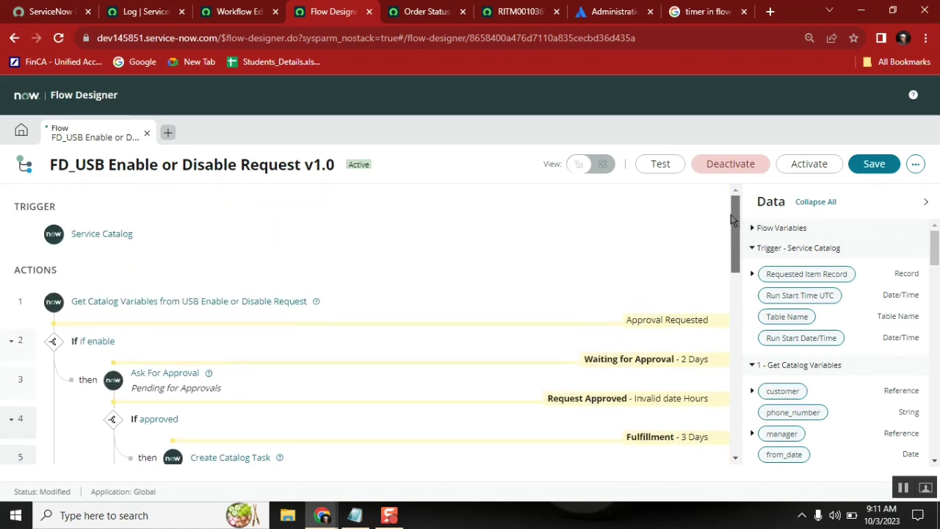
left_click(870, 164)
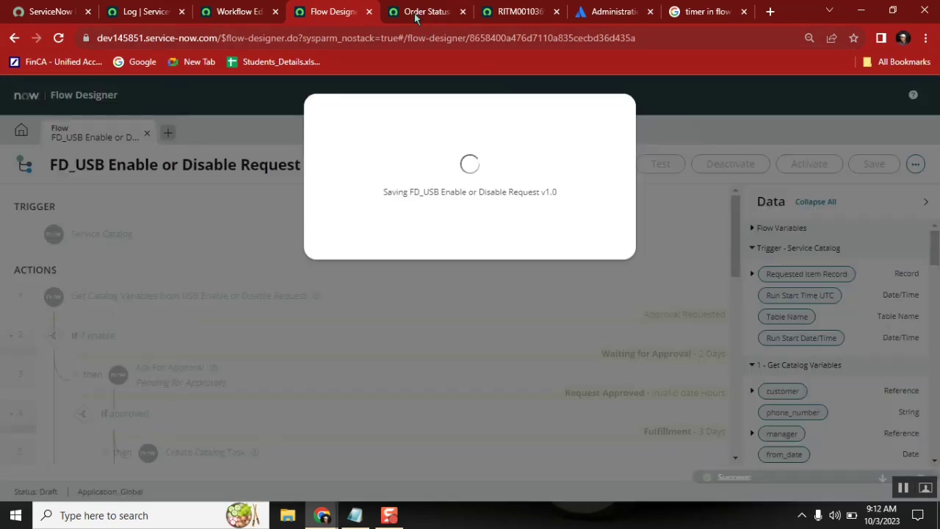
left_click(430, 11)
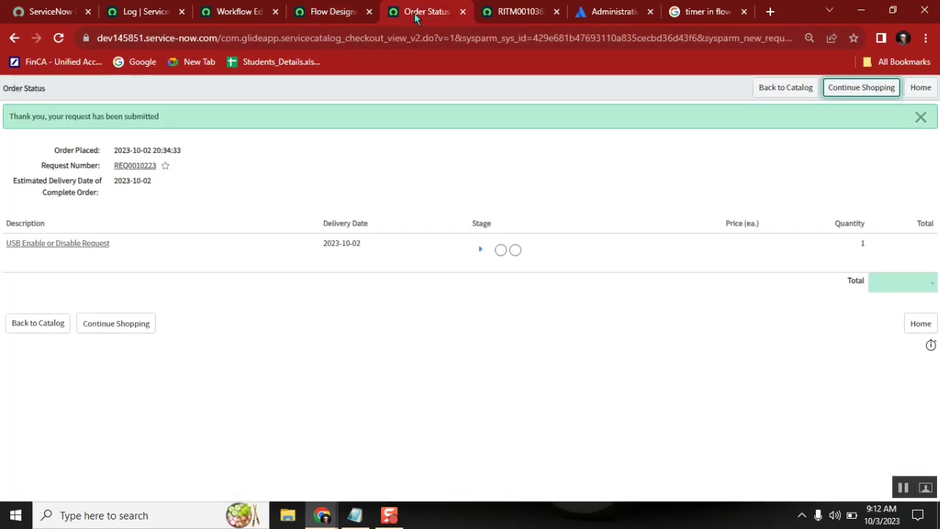
left_click(14, 38)
left_click(320, 16)
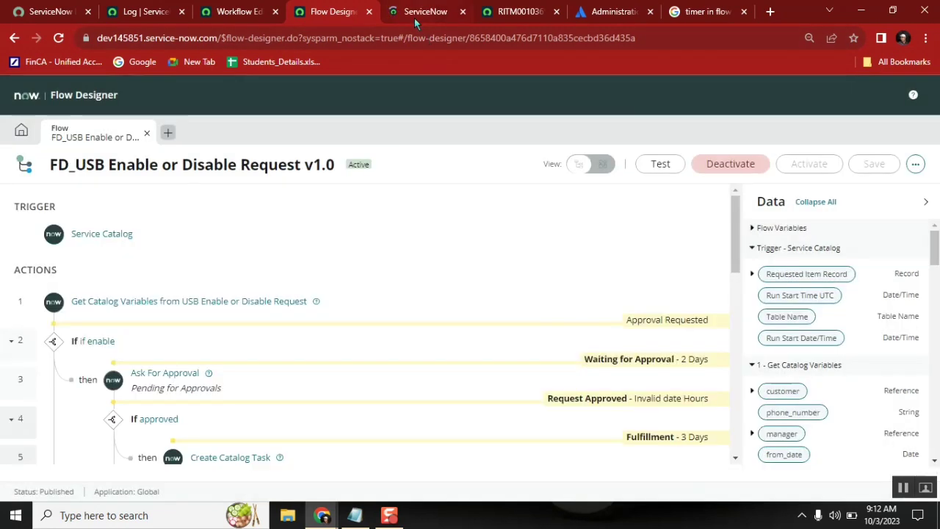
Select the customer from the user list on the USB Enable or Disable Request order form
left_click(415, 20)
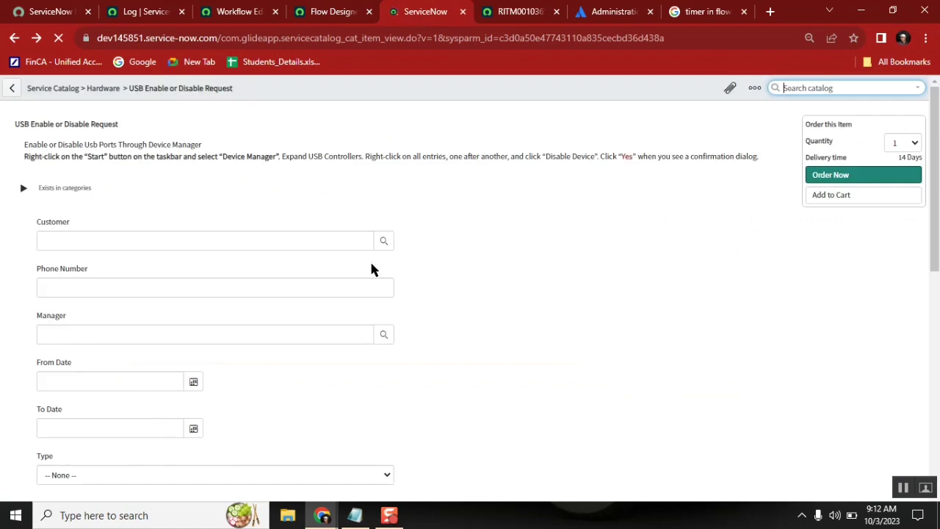
left_click(383, 242)
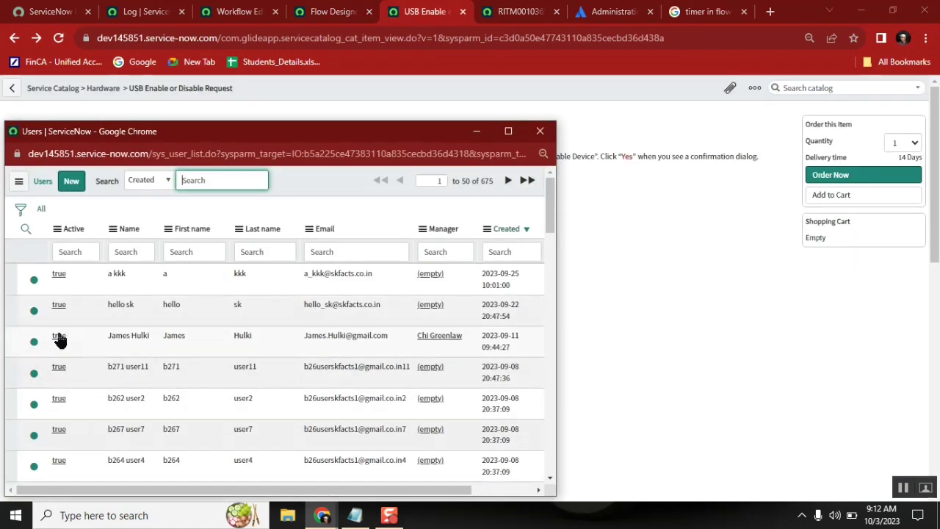
left_click(59, 336)
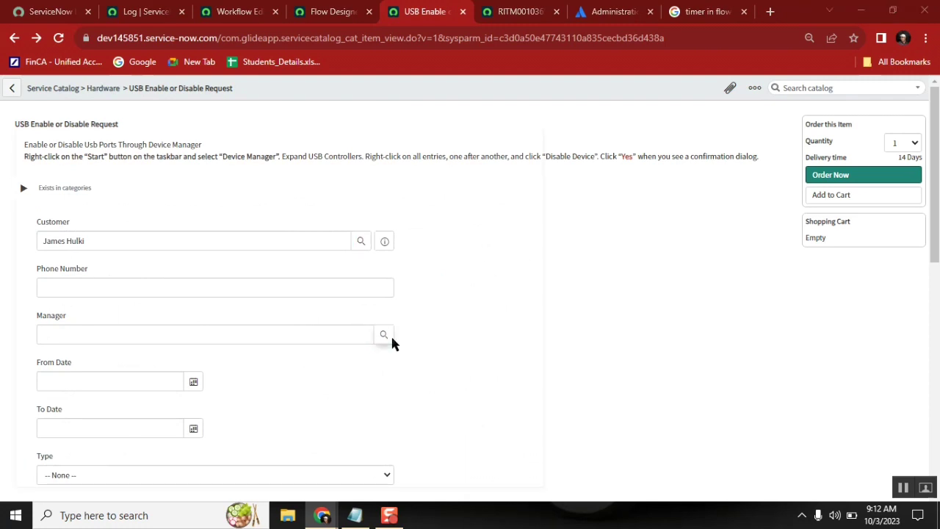
Select the manager, set Type to Enable, and place the order for the USB Enable or Disable Request
left_click(385, 335)
left_click(58, 463)
left_click(210, 474)
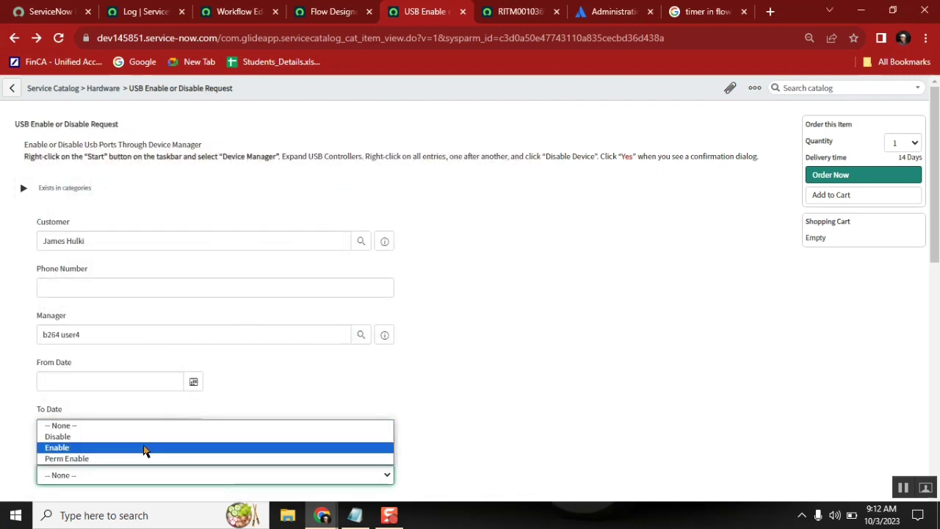
left_click(146, 448)
left_click(835, 181)
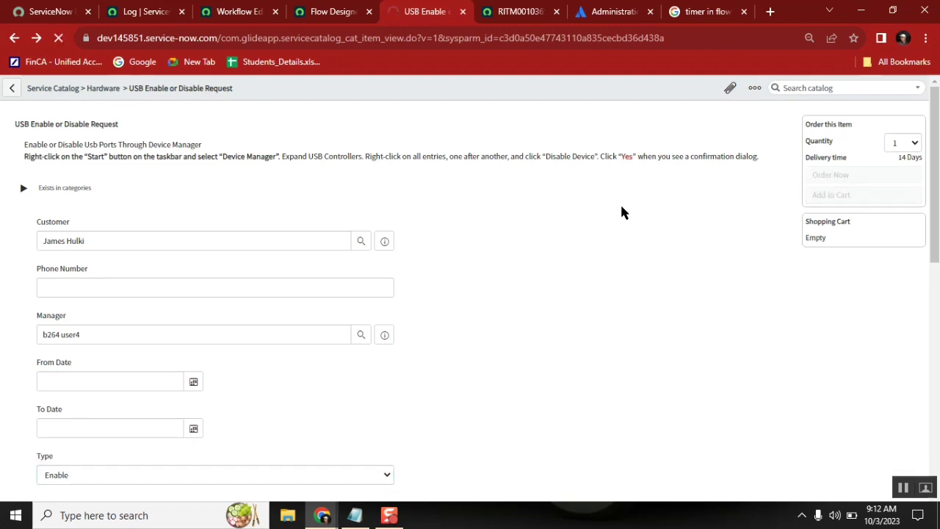
left_click(557, 12)
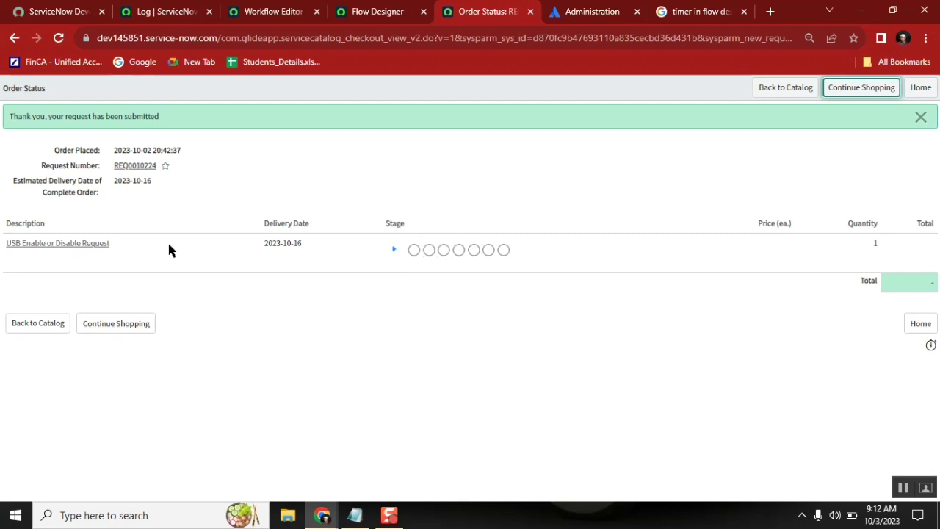
Open the requested item from the order status page and examine its Stage field and list of approvers
left_click(99, 247)
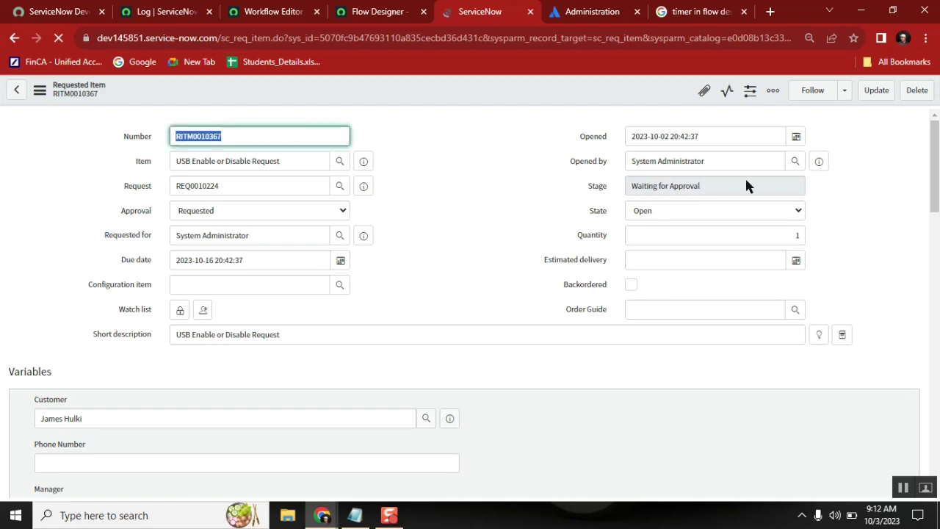
left_click(667, 185)
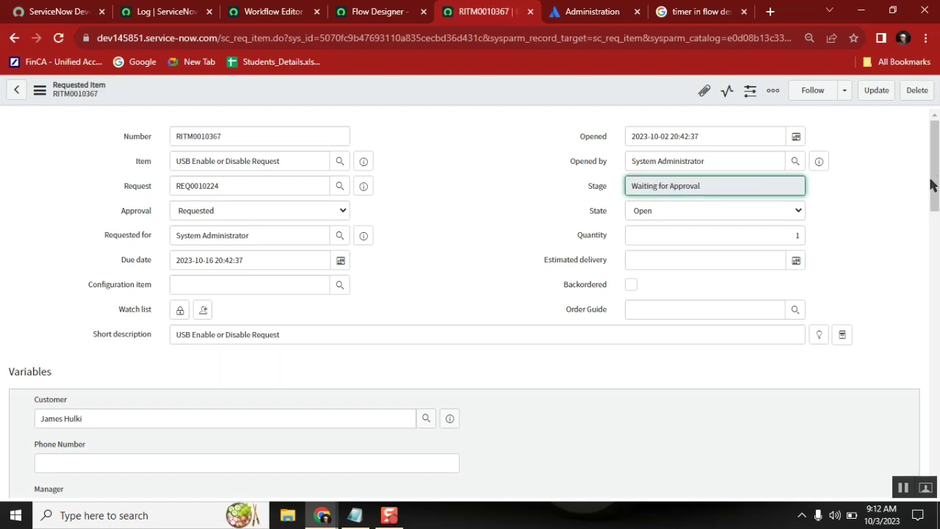
scroll(934, 161, "down", 15)
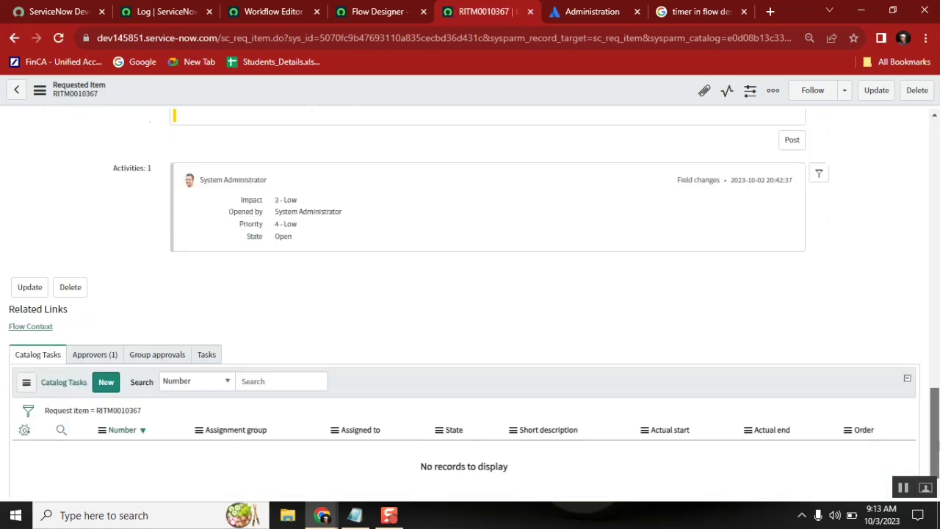
left_click(105, 325)
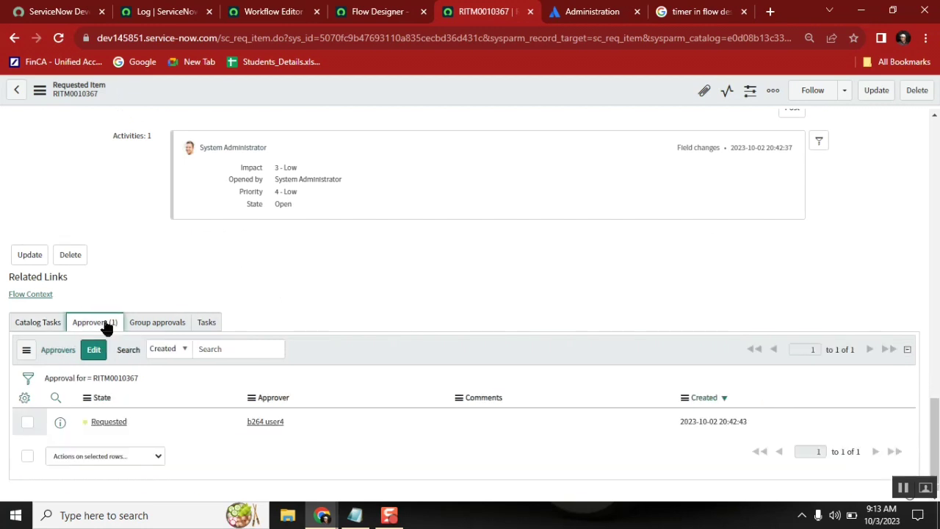
Open the requested item's flow context and compare the stage of the running flow with the item's Stage field
left_click(27, 296)
left_click(513, 13)
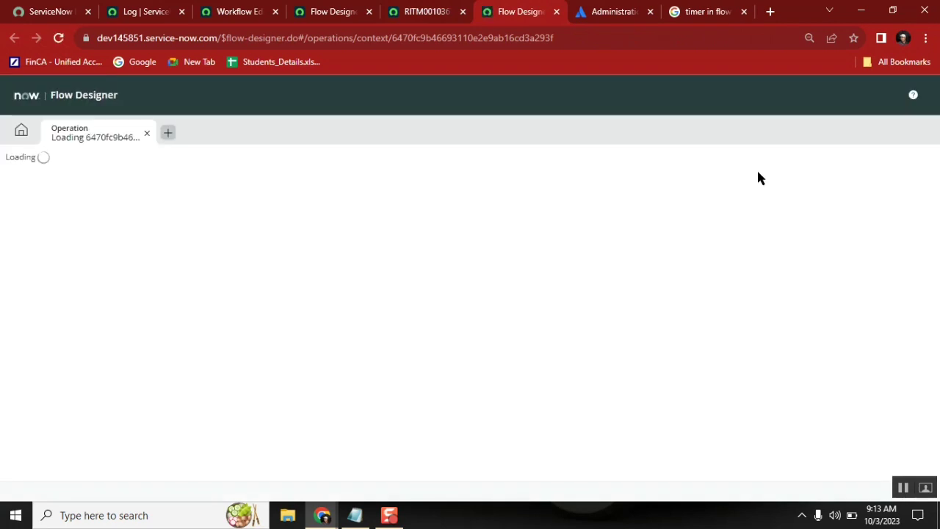
left_click(426, 12)
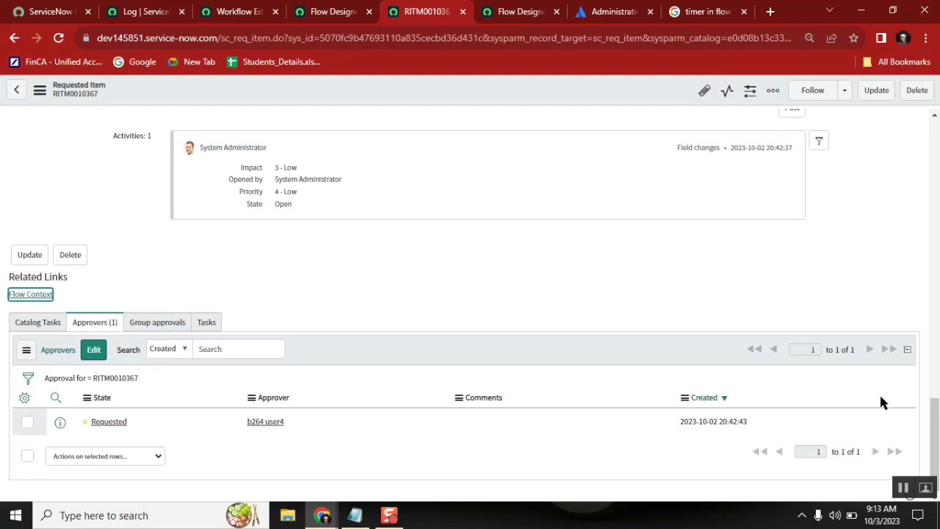
left_click_drag(937, 432, 936, 128)
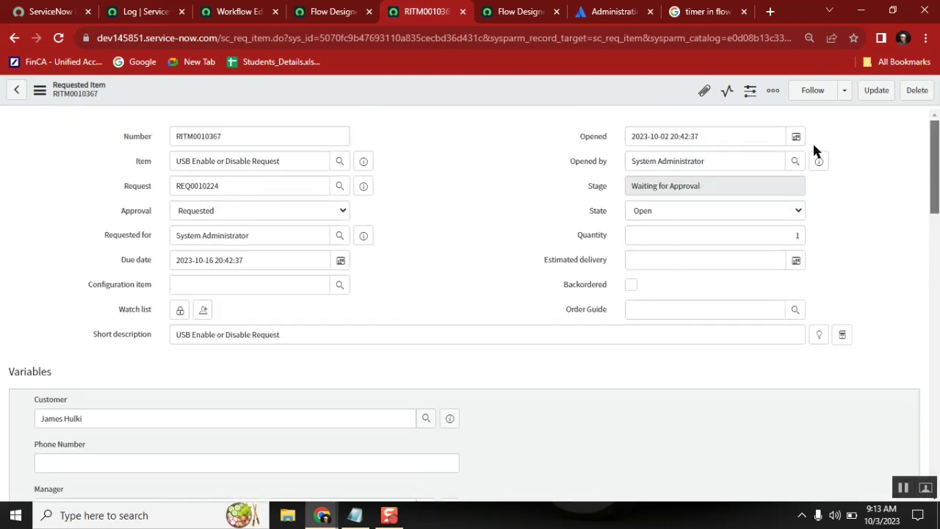
left_click(630, 185)
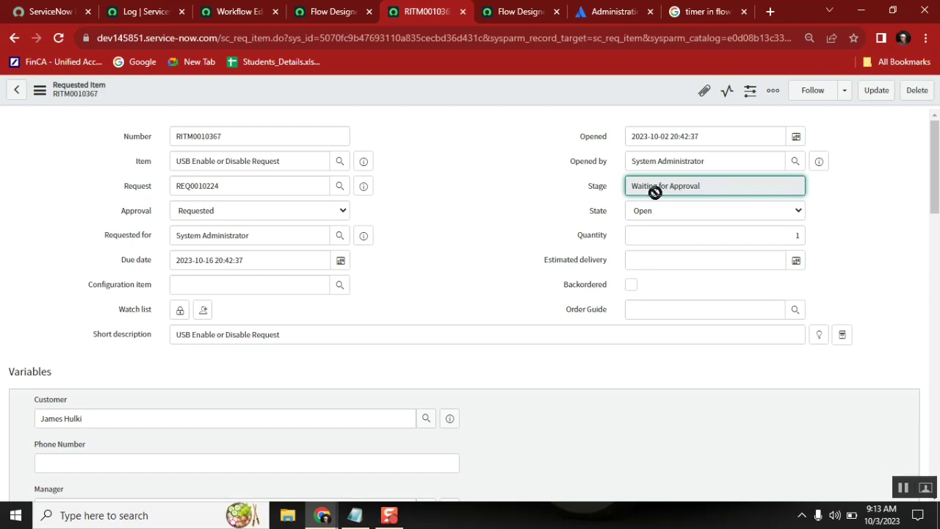
left_click(514, 11)
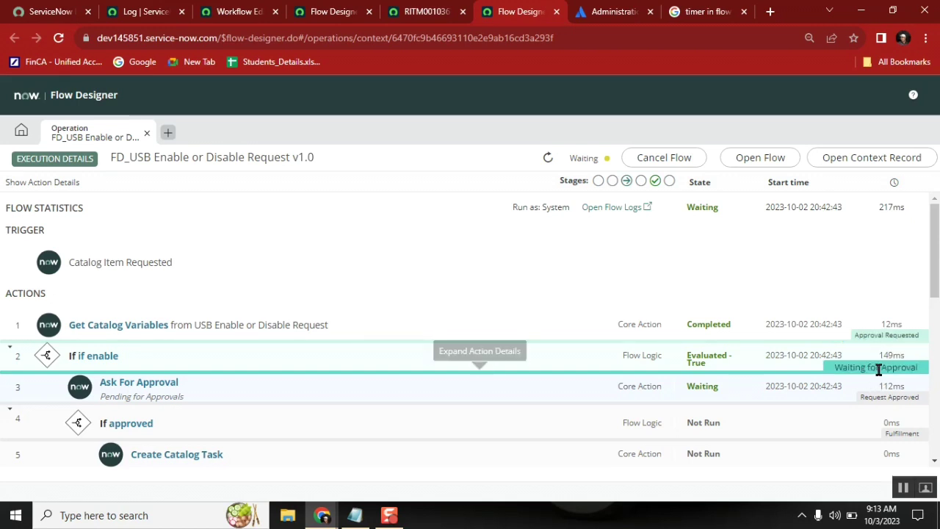
Approve the requested item's pending approval, and go back to the item record to check its Stage field
left_click(426, 12)
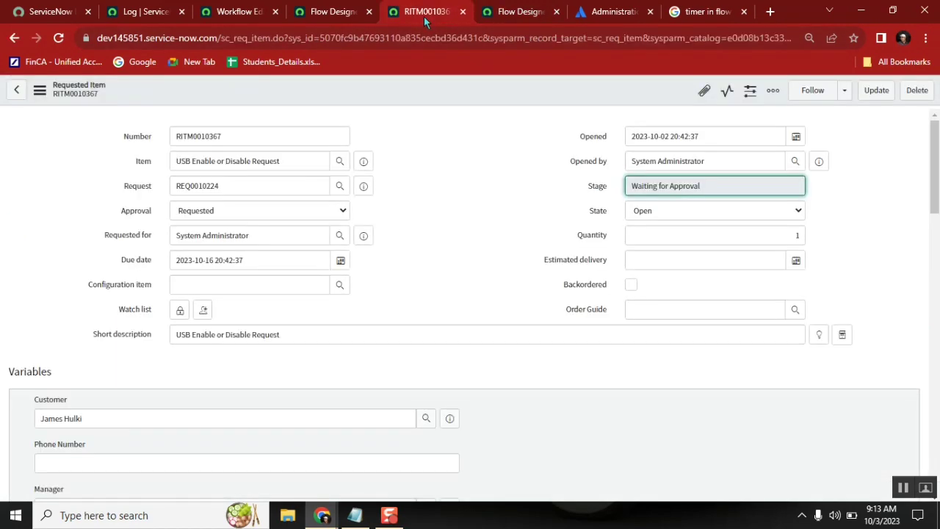
left_click_drag(935, 151, 935, 430)
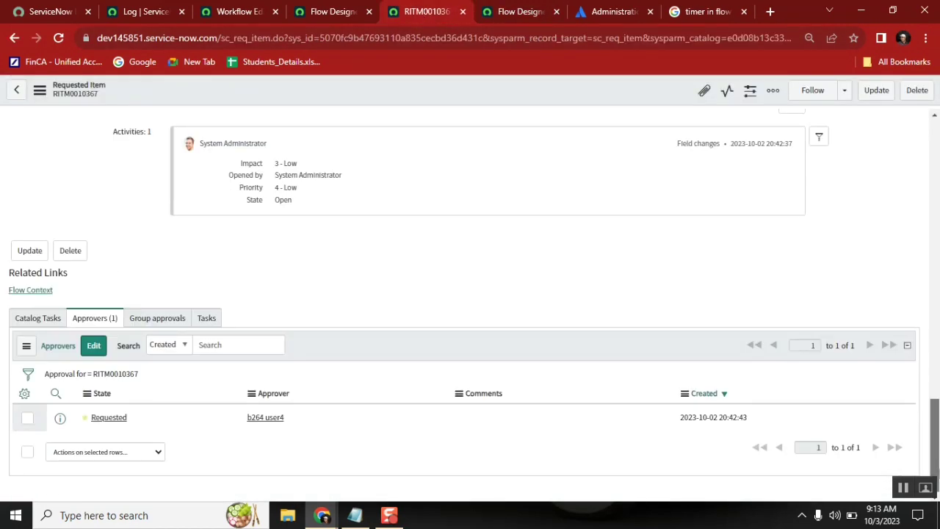
right_click(271, 422)
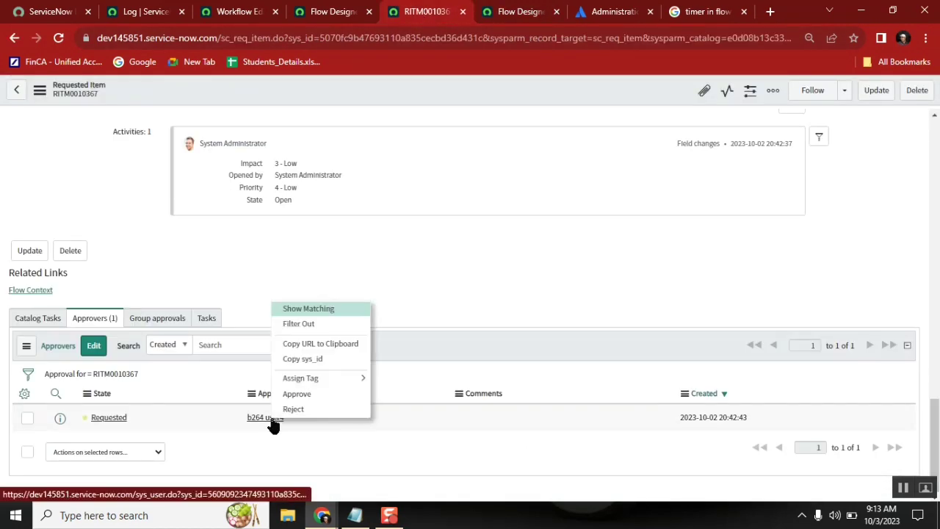
left_click(298, 393)
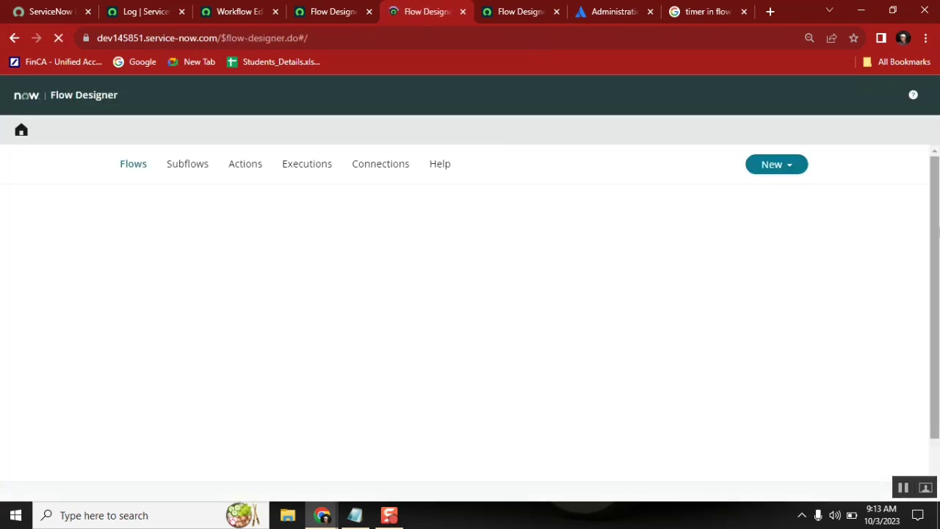
left_click(12, 39)
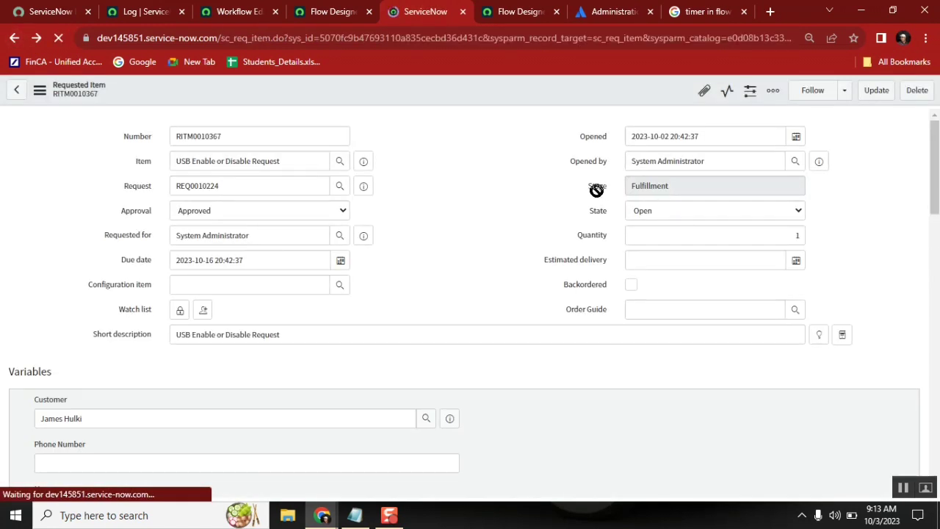
double_click(597, 187)
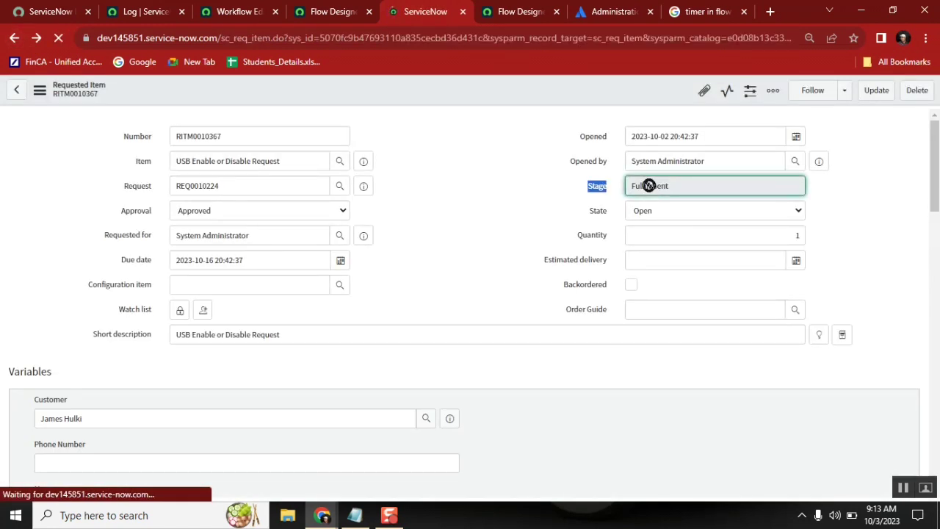
Open the item's Provisioning Server catalog task in a new tab, and check the Stage field on the requested item
scroll(393, 388, "down", 20)
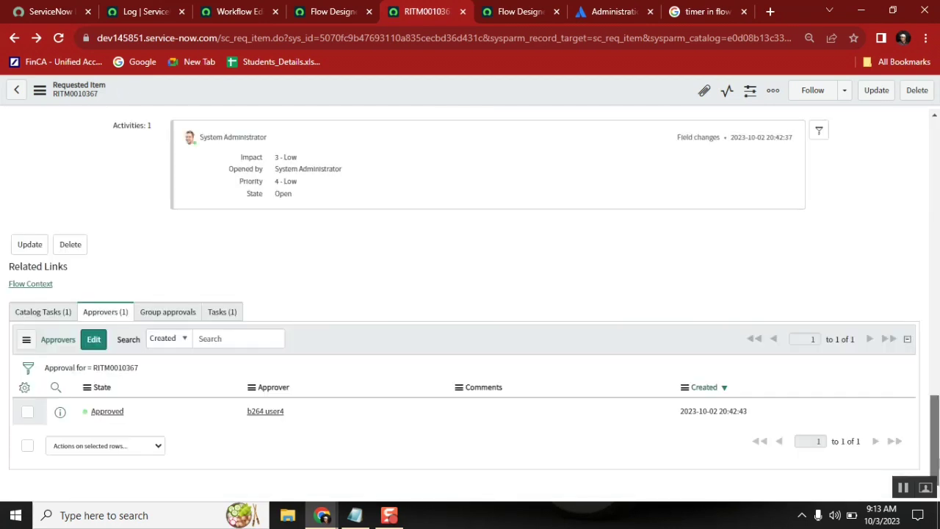
left_click(51, 312)
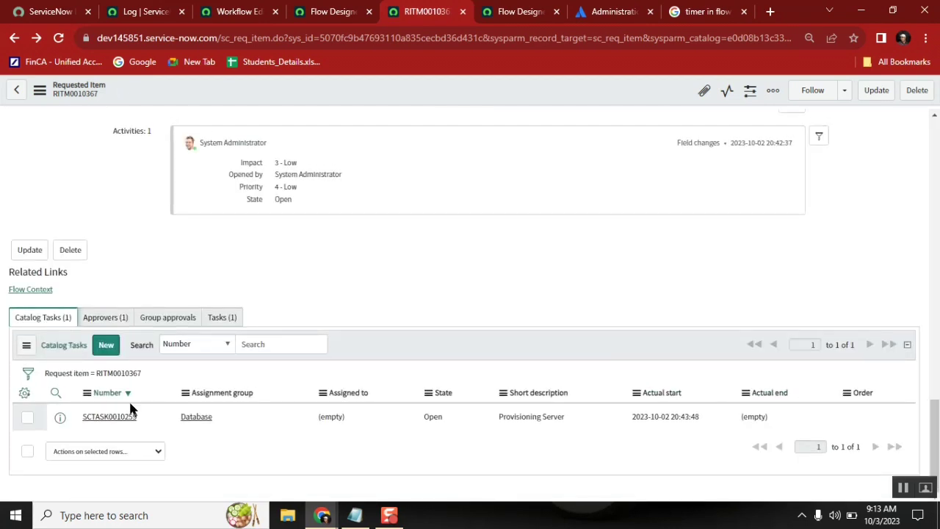
middle_click(116, 418)
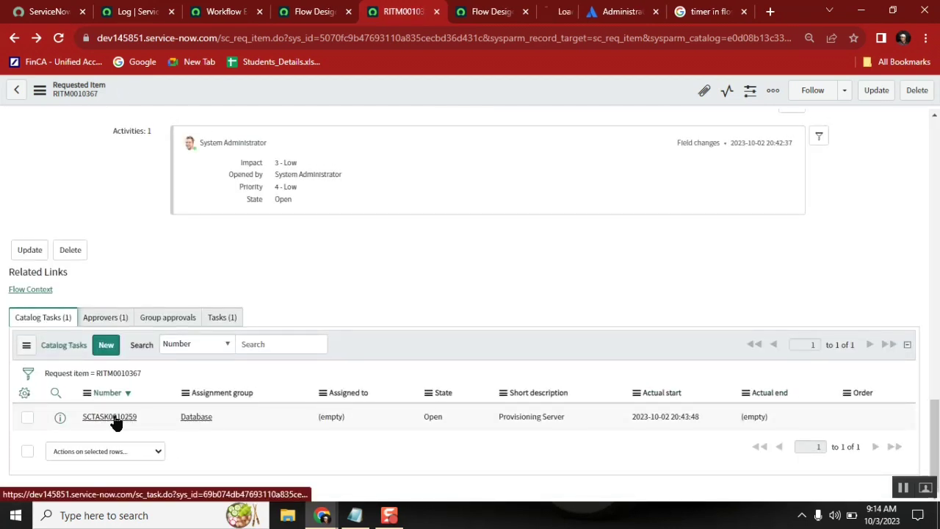
left_click(547, 11)
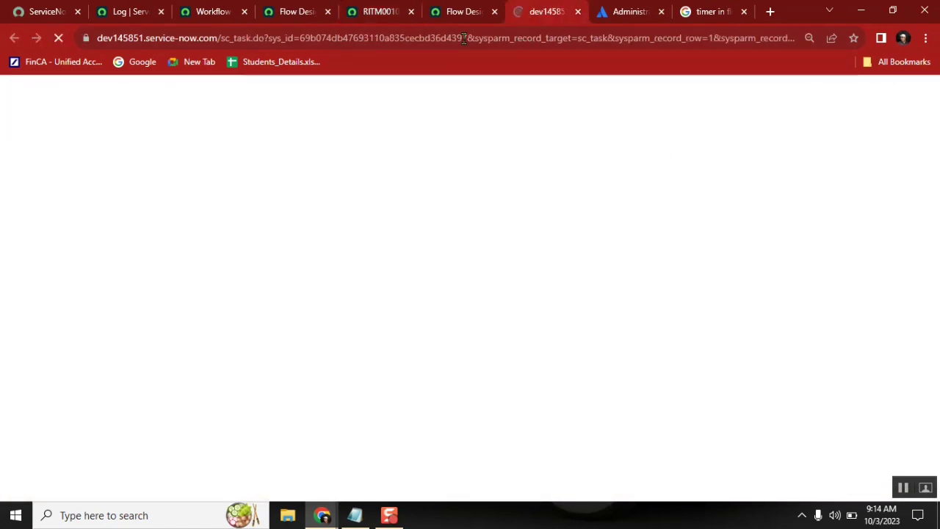
left_click(385, 11)
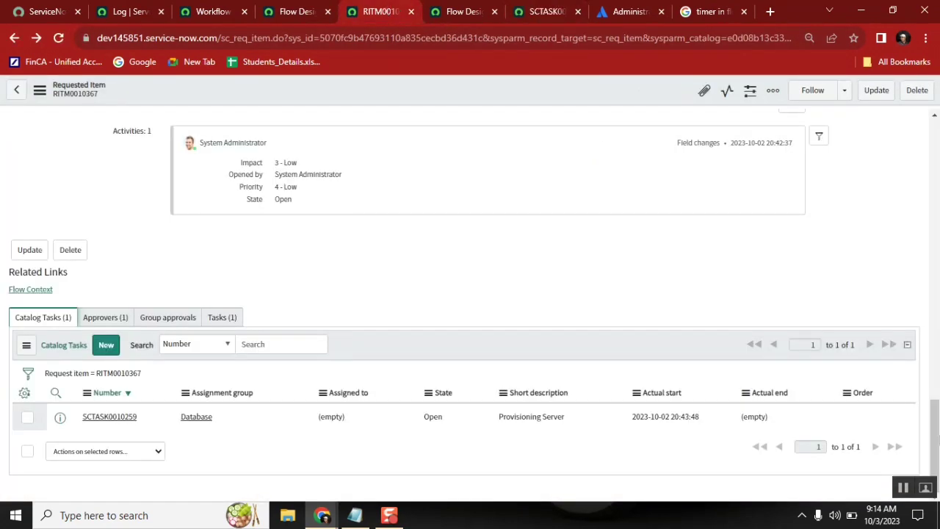
left_click_drag(936, 426, 935, 121)
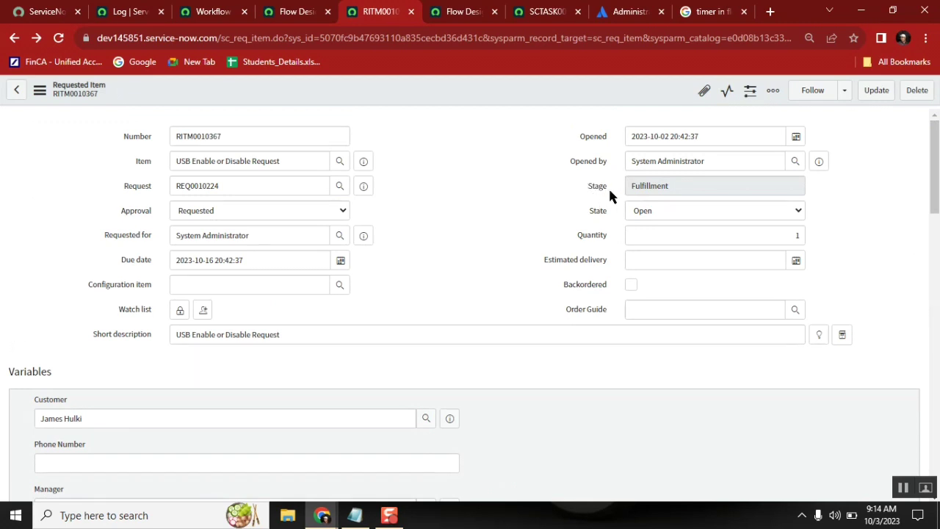
left_click(640, 191)
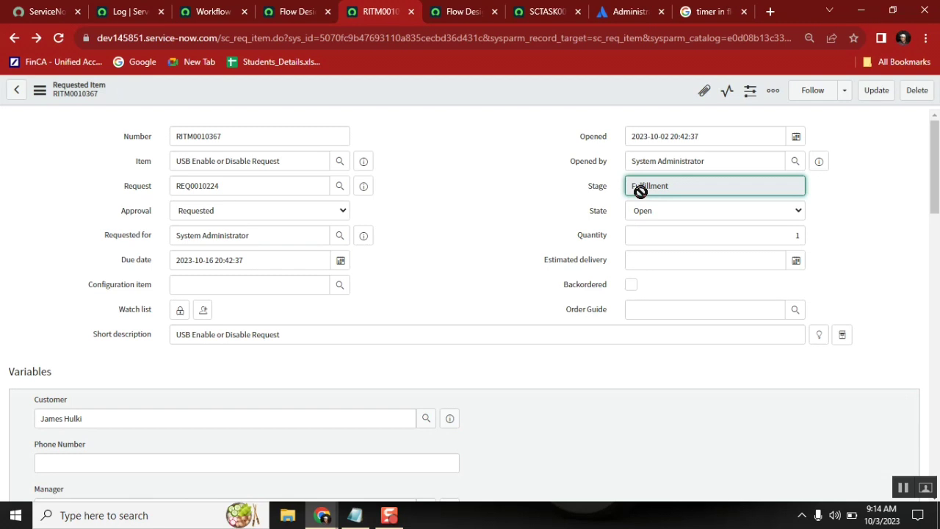
Set "Is server successfully created" to Success and State to Closed Complete on the Provisioning Server catalog task, and close the task
left_click(544, 11)
left_click(142, 323)
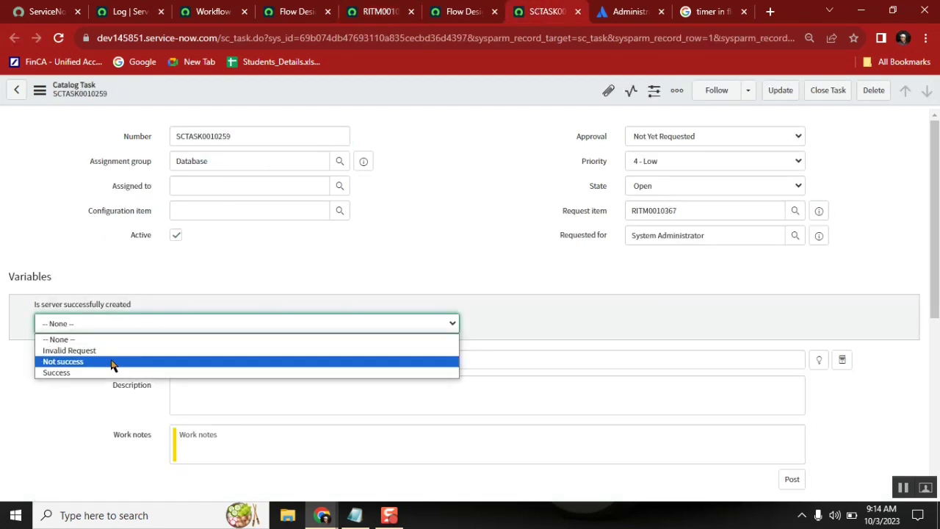
left_click(101, 370)
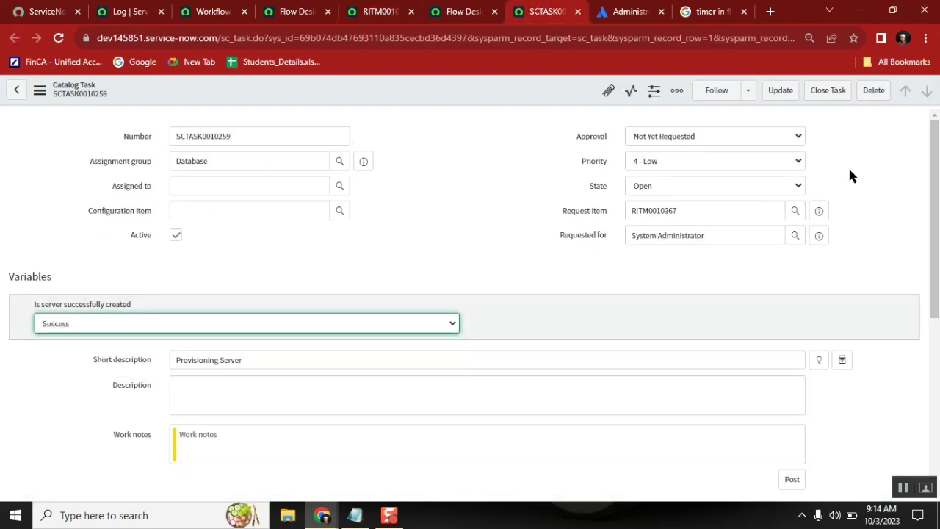
left_click(688, 186)
key("Escape")
key("Down")
key("Down")
left_click(827, 90)
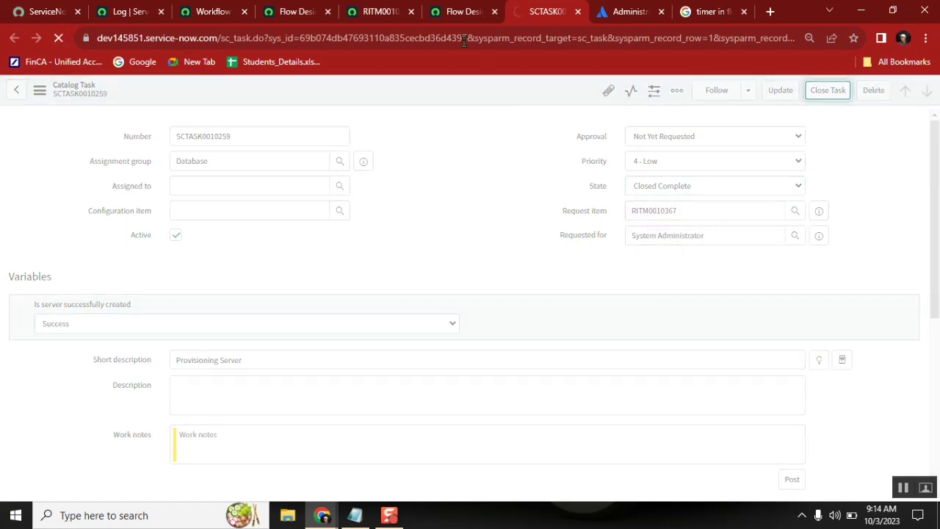
Refresh the catalog tasks list on the requested item and examine the tasks together with the item's Stage and State
left_click(371, 11)
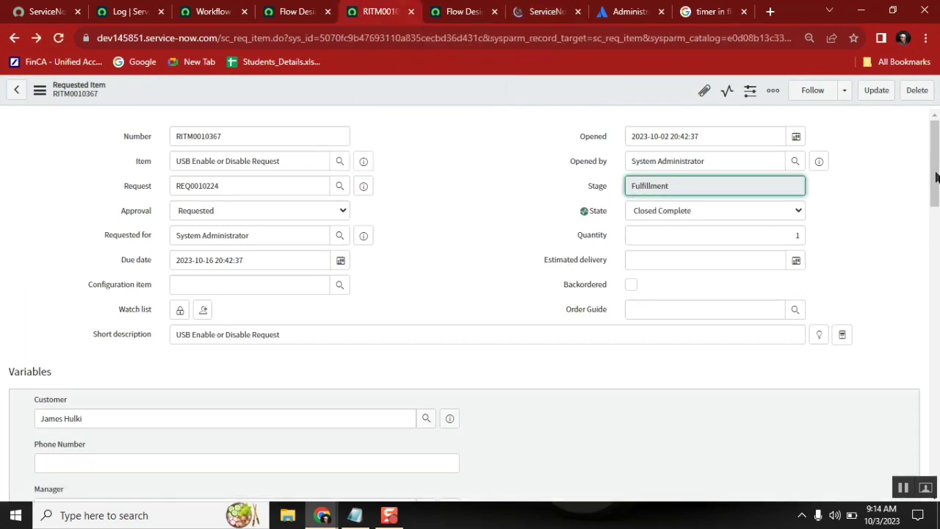
left_click_drag(935, 176, 935, 463)
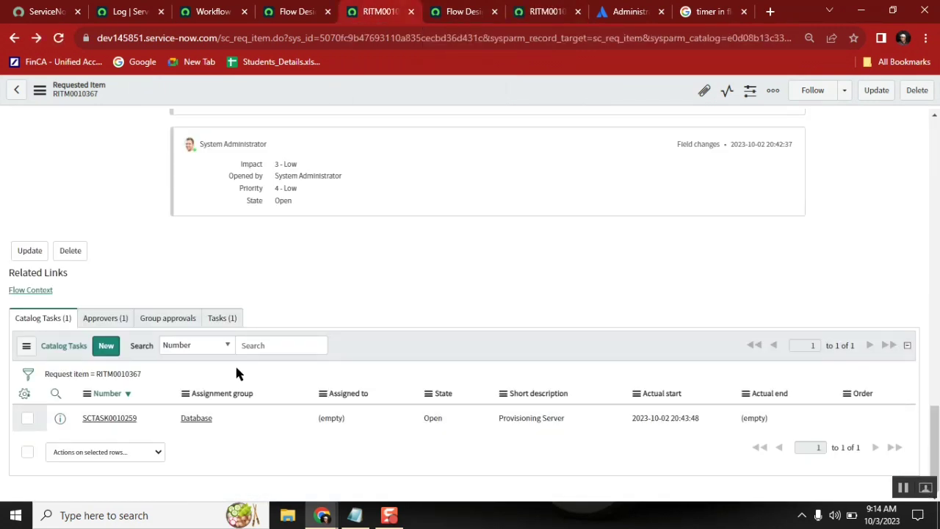
left_click(116, 375)
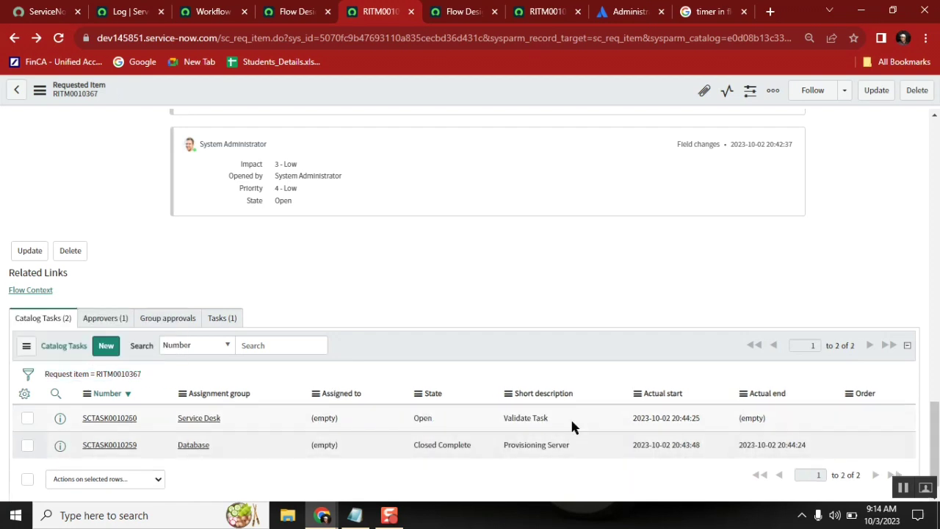
left_click_drag(552, 418, 151, 420)
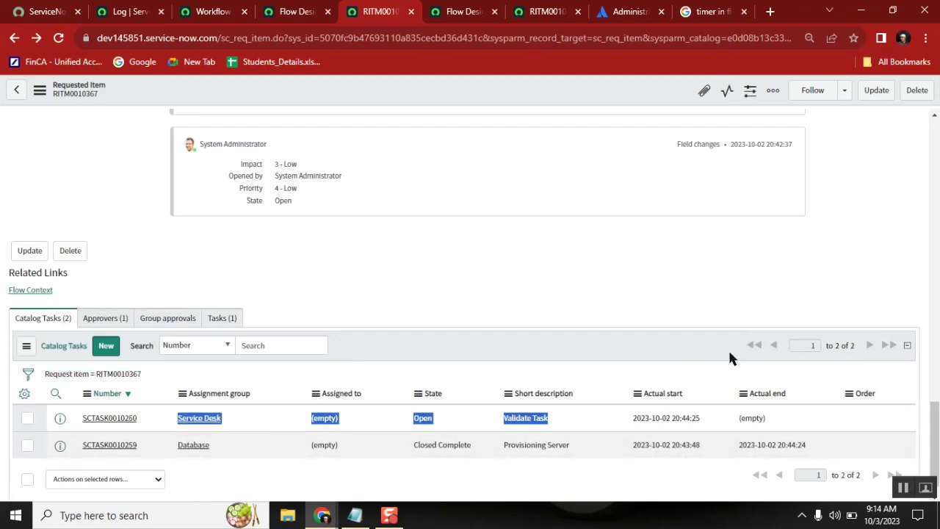
scroll(936, 434, "up", 3)
scroll(938, 185, "up", 10)
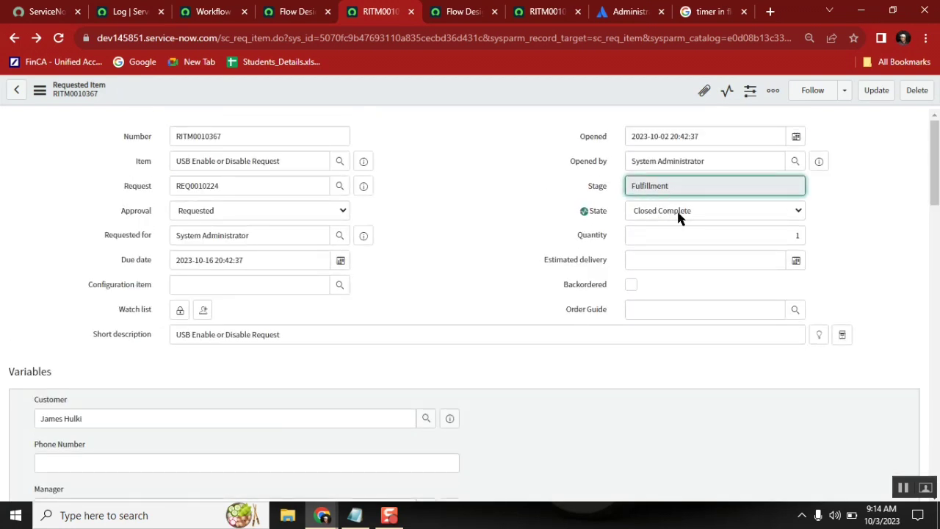
Remove the State field from the first Update Requested Item Record action under "If success" in the flow, and save the flow
left_click(289, 13)
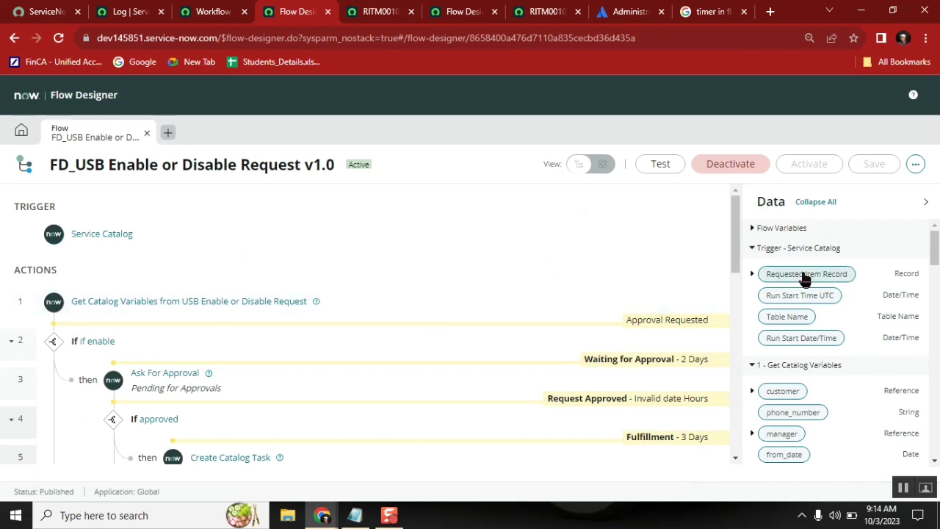
left_click_drag(738, 222, 751, 316)
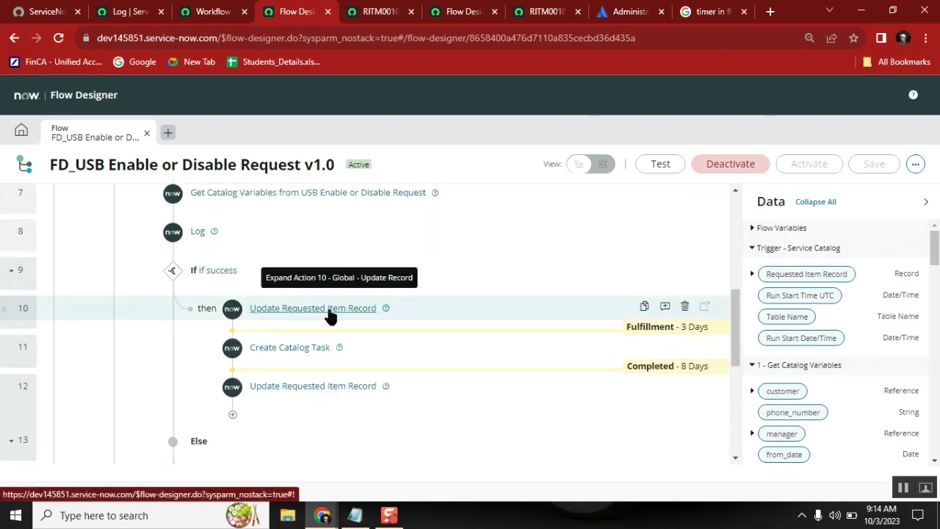
left_click(685, 309)
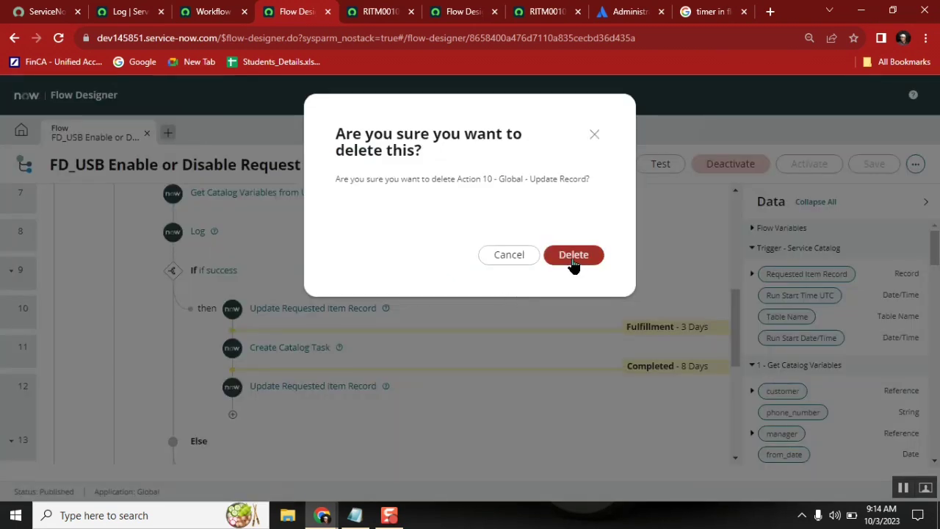
left_click(510, 259)
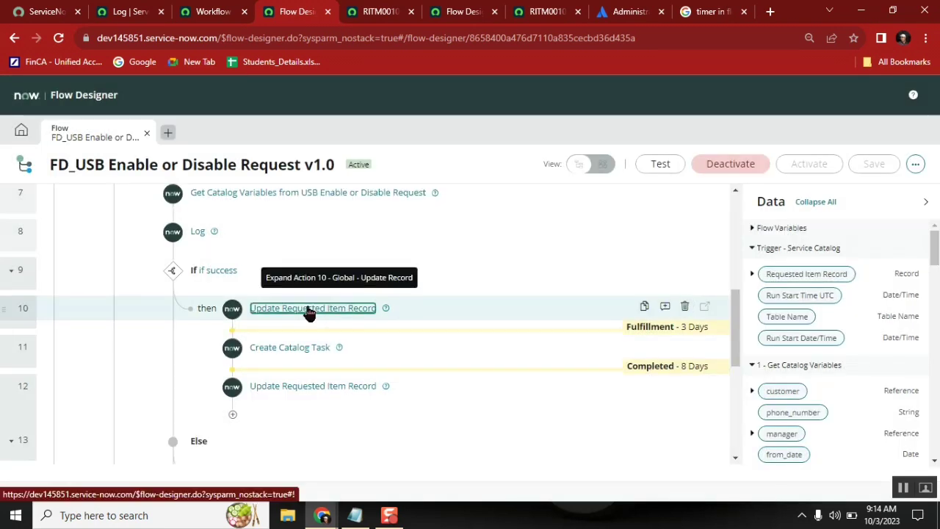
left_click(310, 308)
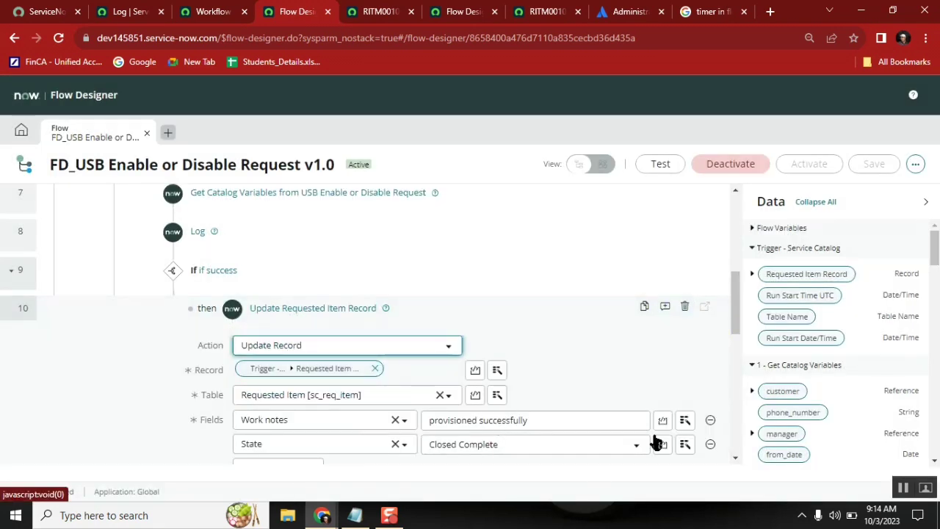
scroll(735, 302, "down", 3)
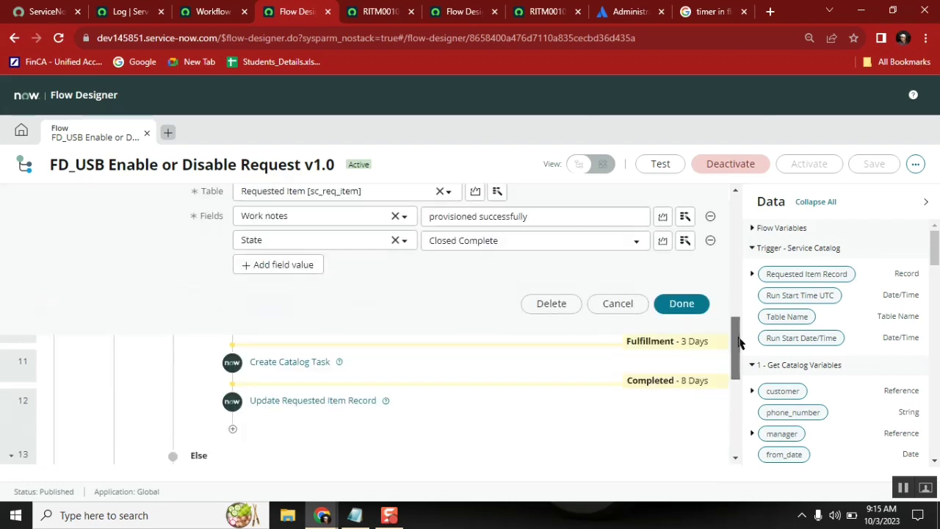
left_click(711, 243)
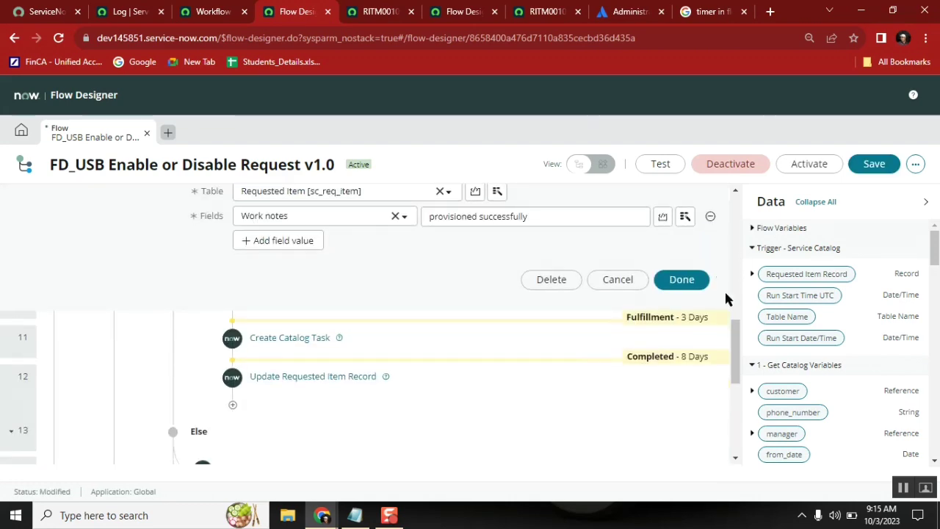
left_click_drag(736, 342, 743, 206)
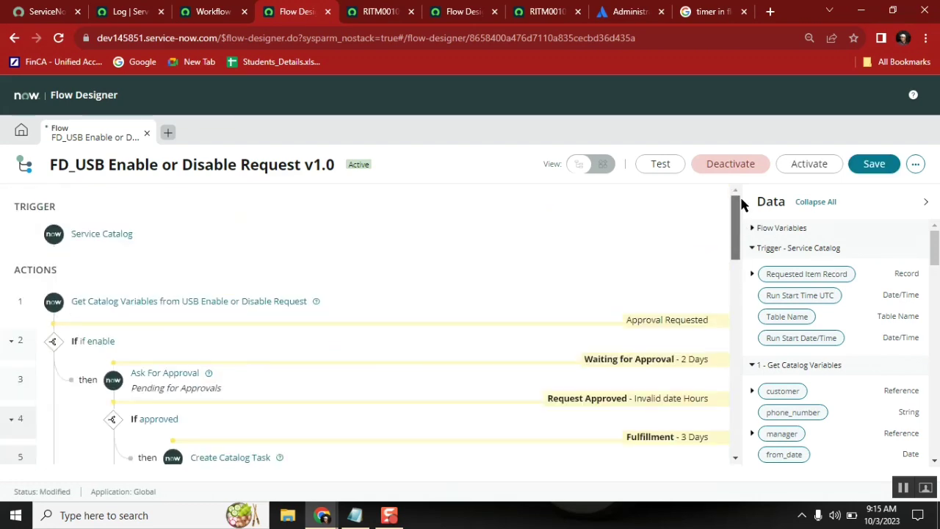
left_click(866, 170)
Check the requested item's catalog tasks and Stage field, and refresh the flow's execution details
left_click(371, 11)
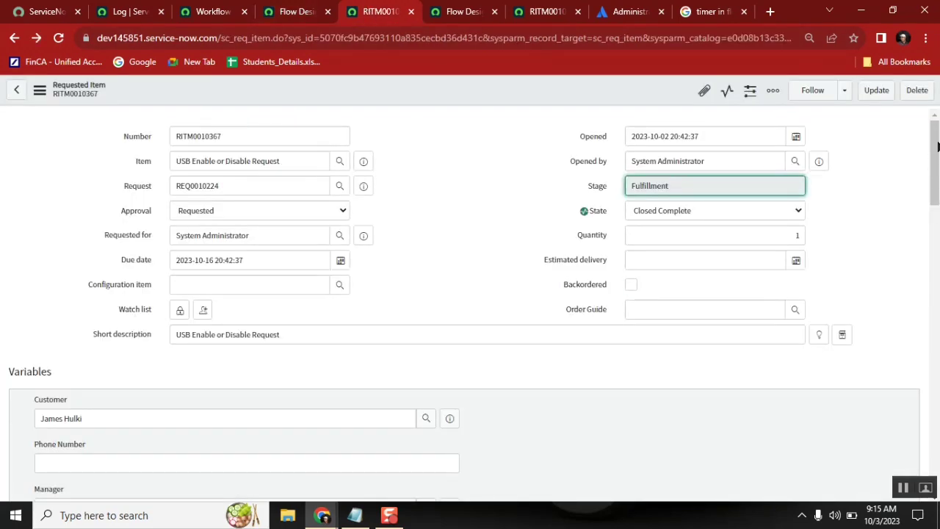
left_click_drag(936, 150, 937, 497)
left_click_drag(936, 456, 931, 132)
double_click(596, 186)
left_click(601, 192)
left_click(464, 11)
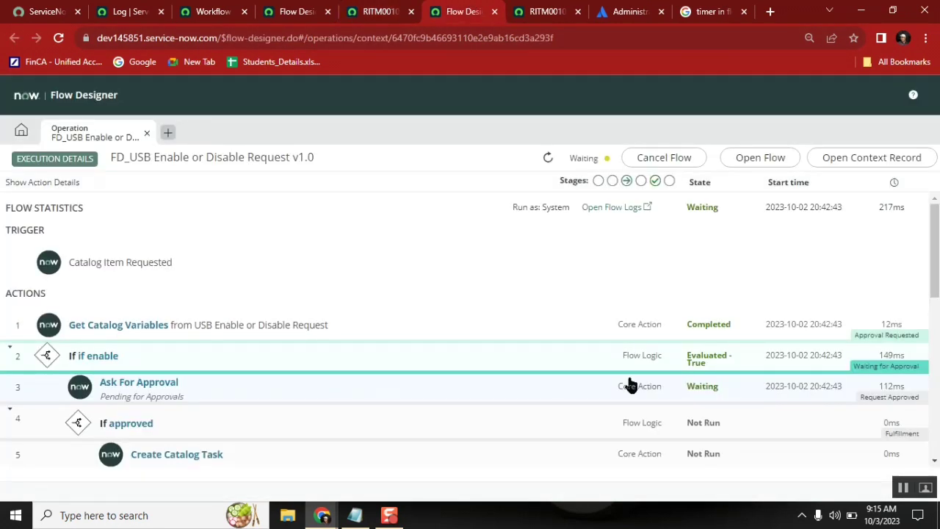
left_click(546, 157)
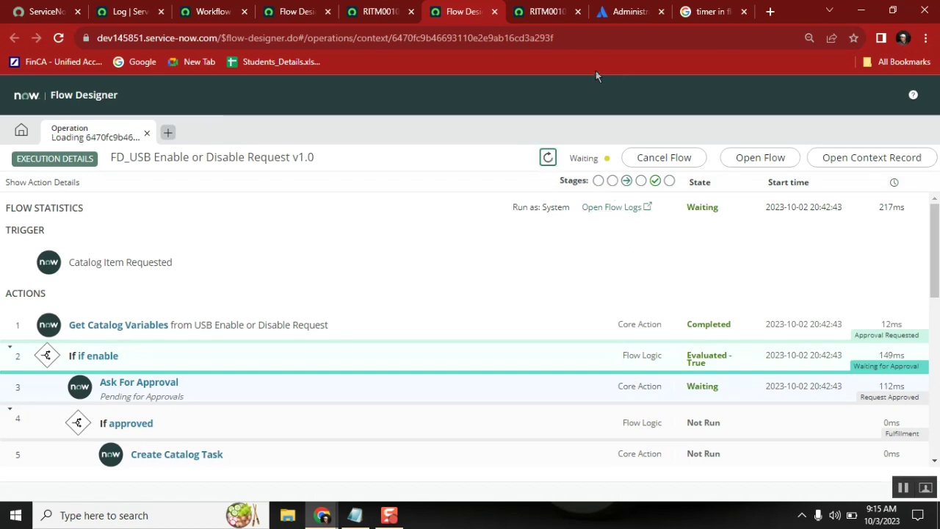
Activate the modified USB Enable or Disable Request flow, and examine its action statuses in the refreshed execution details
left_click(286, 12)
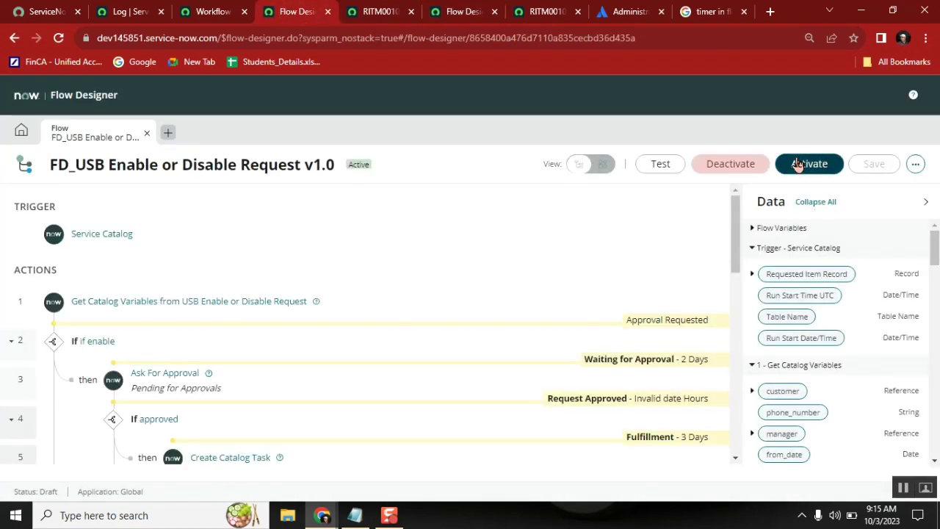
left_click(799, 163)
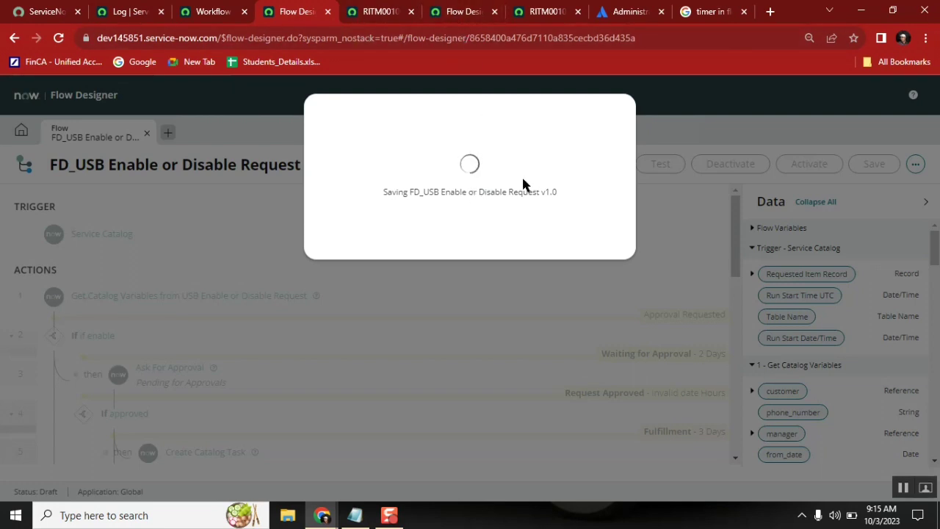
left_click(457, 15)
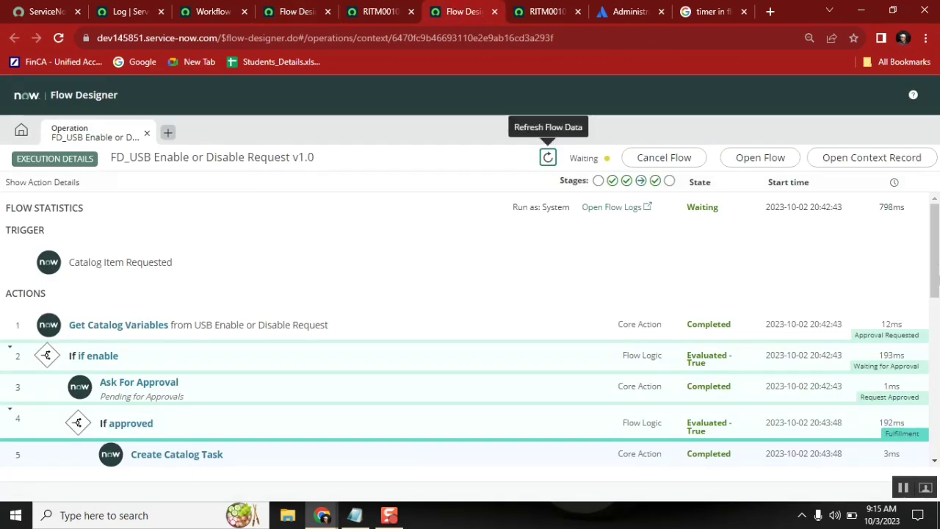
left_click_drag(935, 273, 937, 380)
Set the Validate Task catalog task's State to Closed Complete in the requested item's list, and check the item's Stage field
left_click(375, 13)
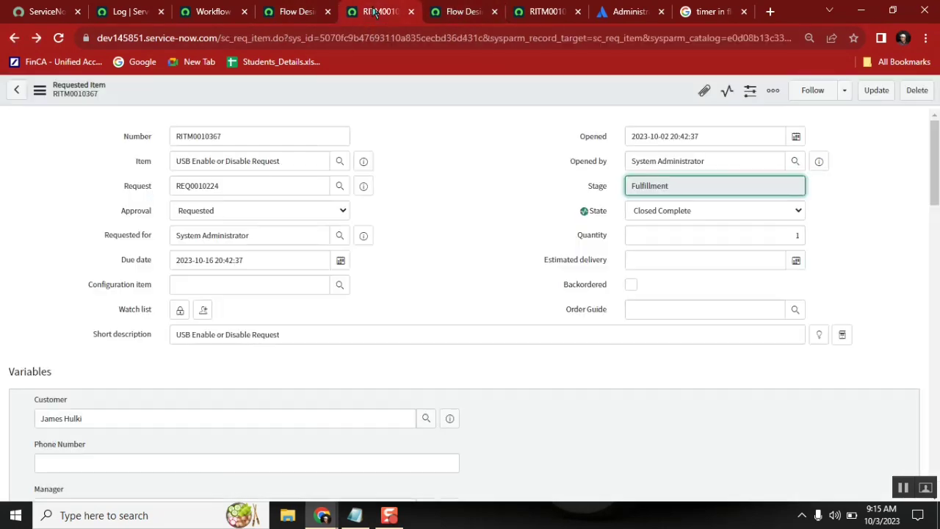
left_click_drag(936, 171, 936, 456)
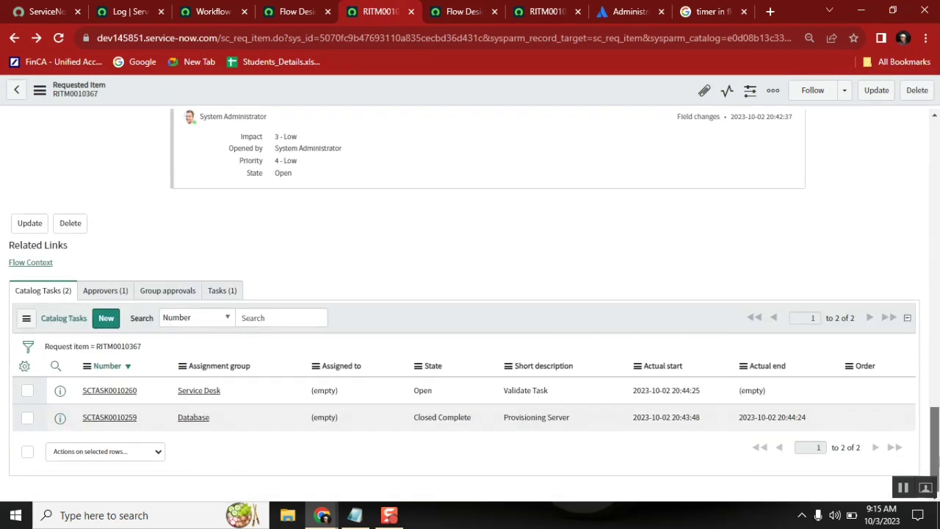
left_click(441, 390)
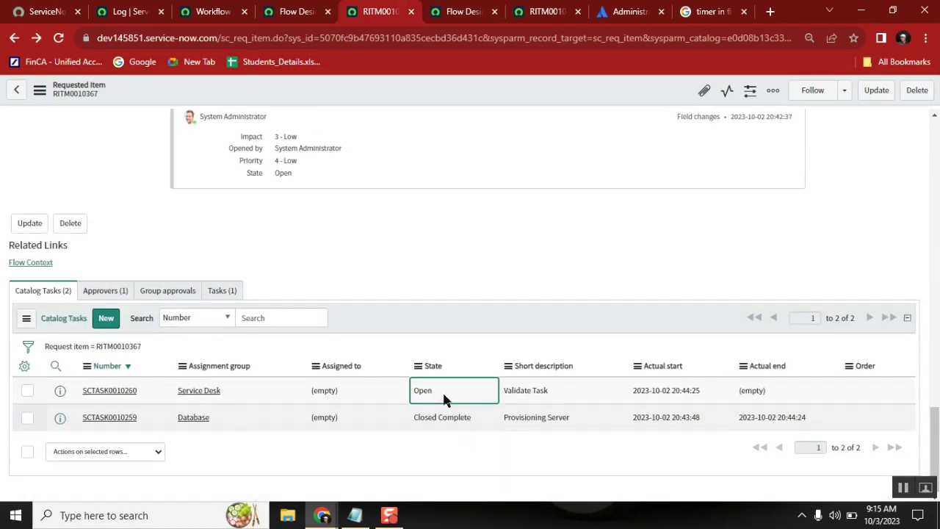
double_click(451, 395)
left_click(451, 396)
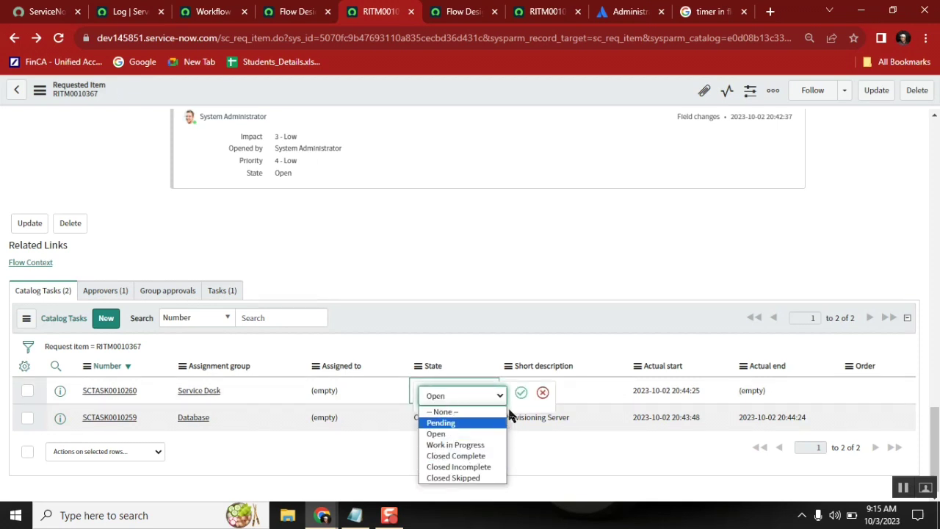
left_click(474, 456)
left_click(521, 392)
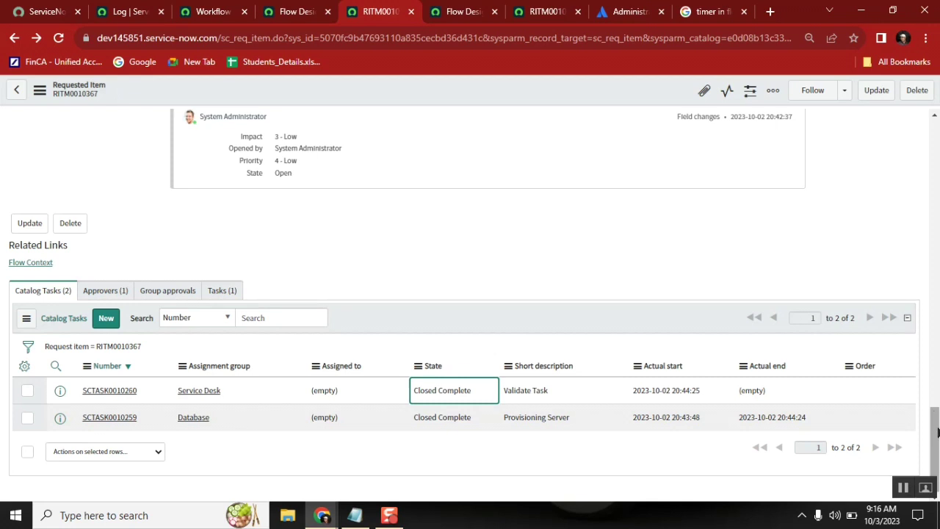
left_click_drag(938, 433, 934, 121)
double_click(598, 188)
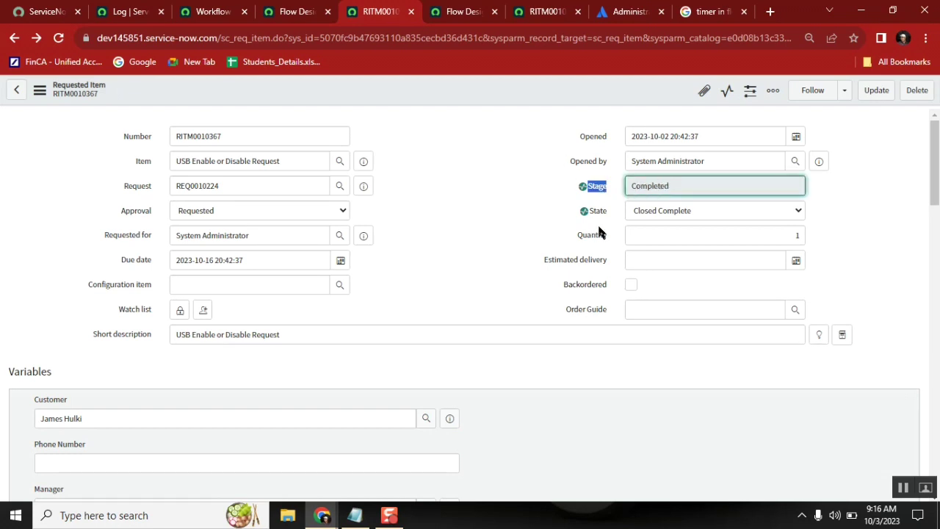
Close the flow's editing tab and go to the execution details of the USB Enable or Disable Request flow
left_click(302, 12)
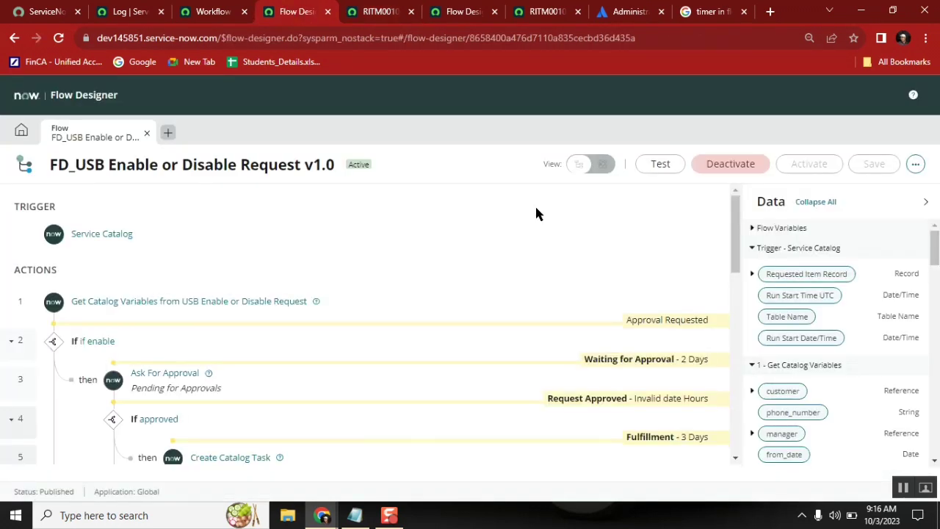
left_click(328, 12)
left_click(353, 13)
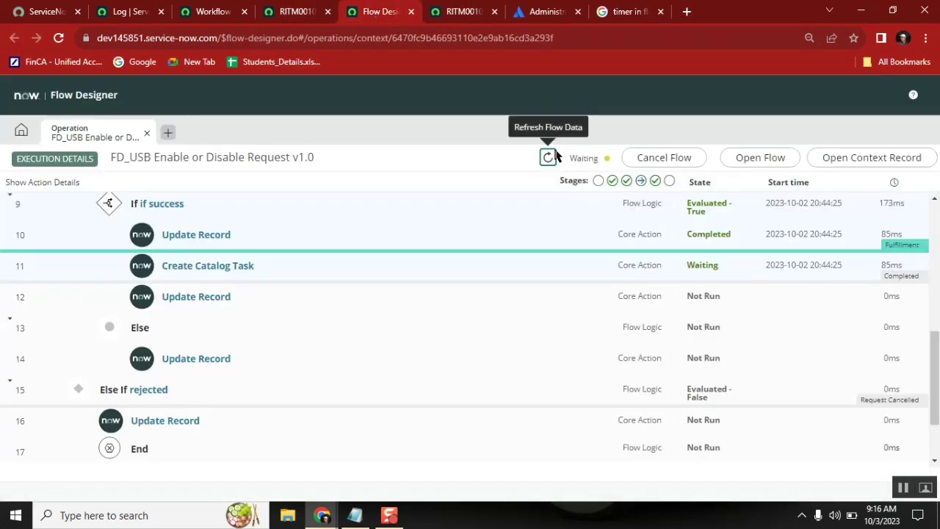